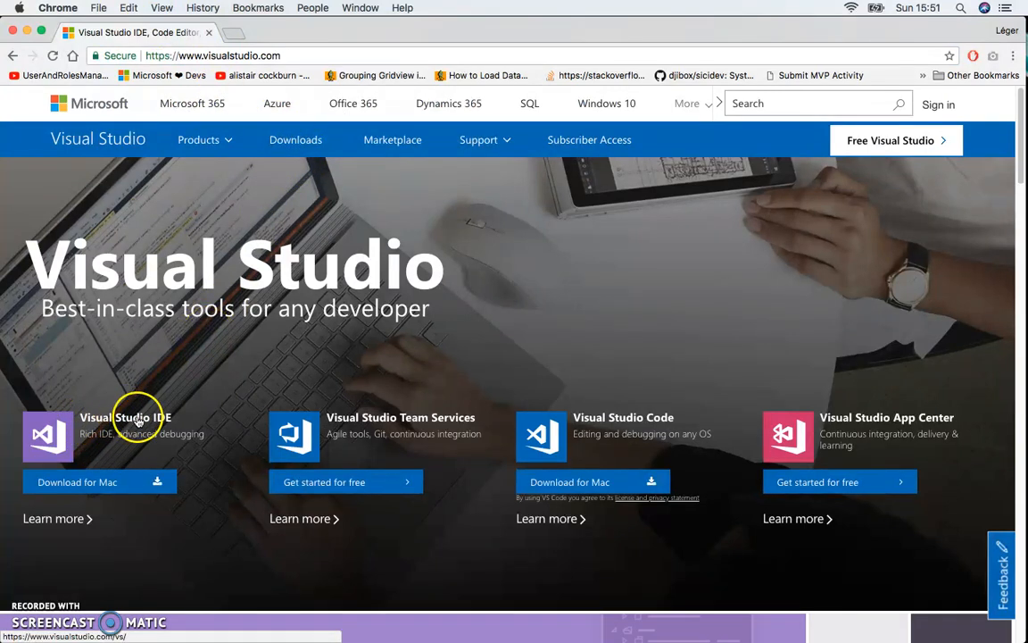
Download the Enterprise 2017 for Mac edition of Visual Studio IDE from the Visual Studio website.
{"action": "left_click", "coordinate": [118, 484]}
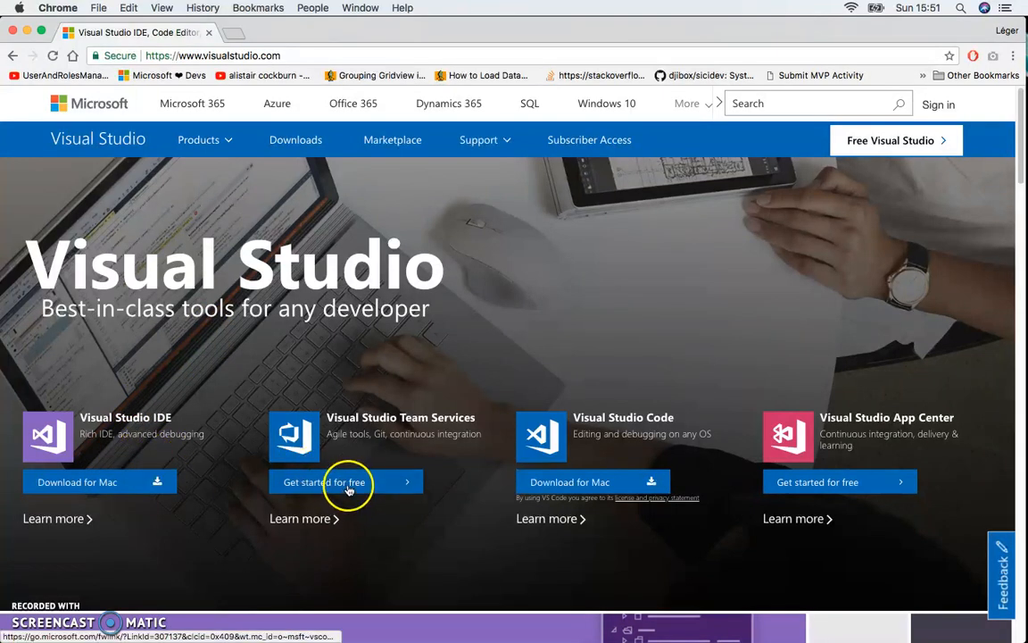
{"action": "mouse_move", "coordinate": [85, 485]}
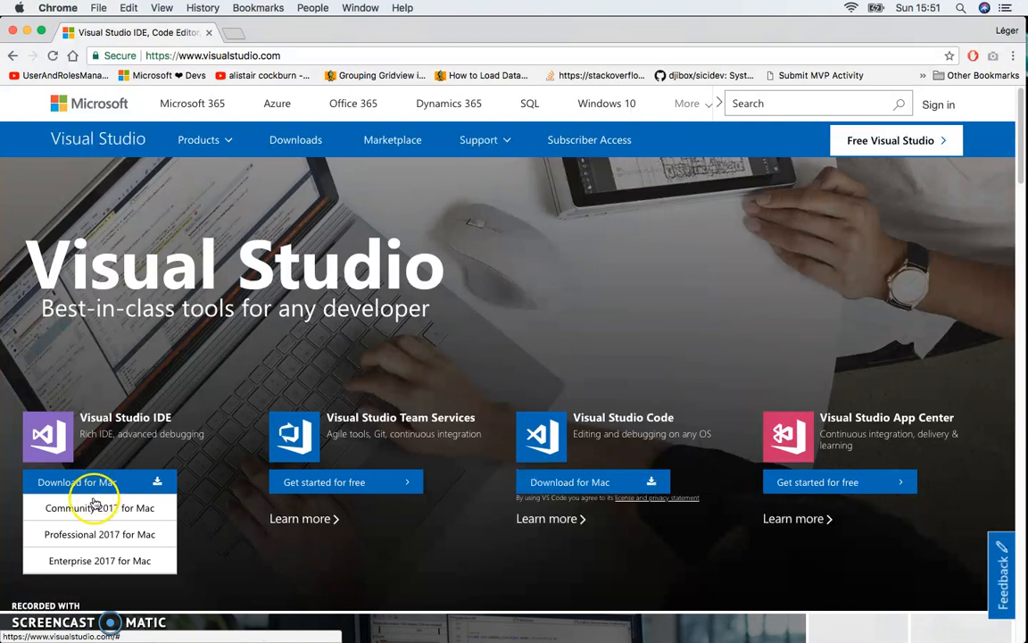
{"action": "left_click", "coordinate": [70, 562]}
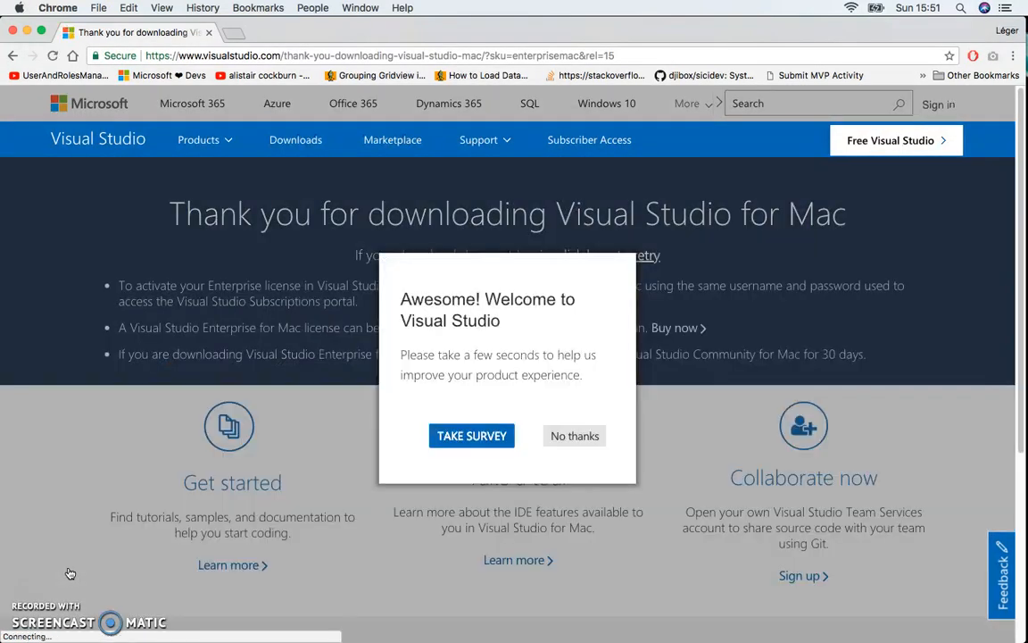
{"action": "left_click", "coordinate": [637, 437]}
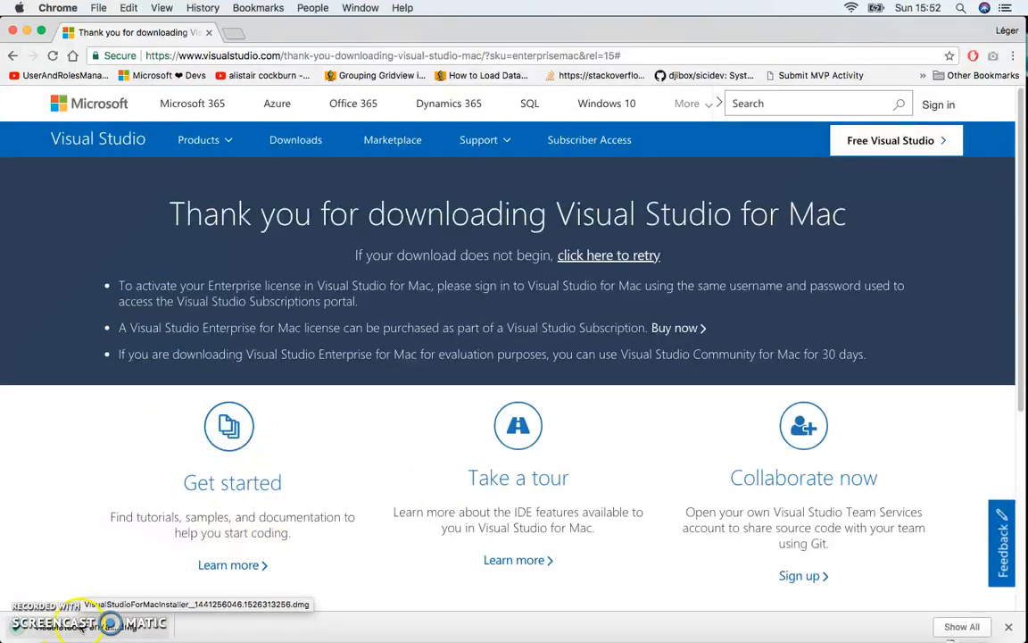
Launch the Visual Studio for Mac installer from the downloaded disk image and accept its license terms.
{"action": "left_click", "coordinate": [147, 625]}
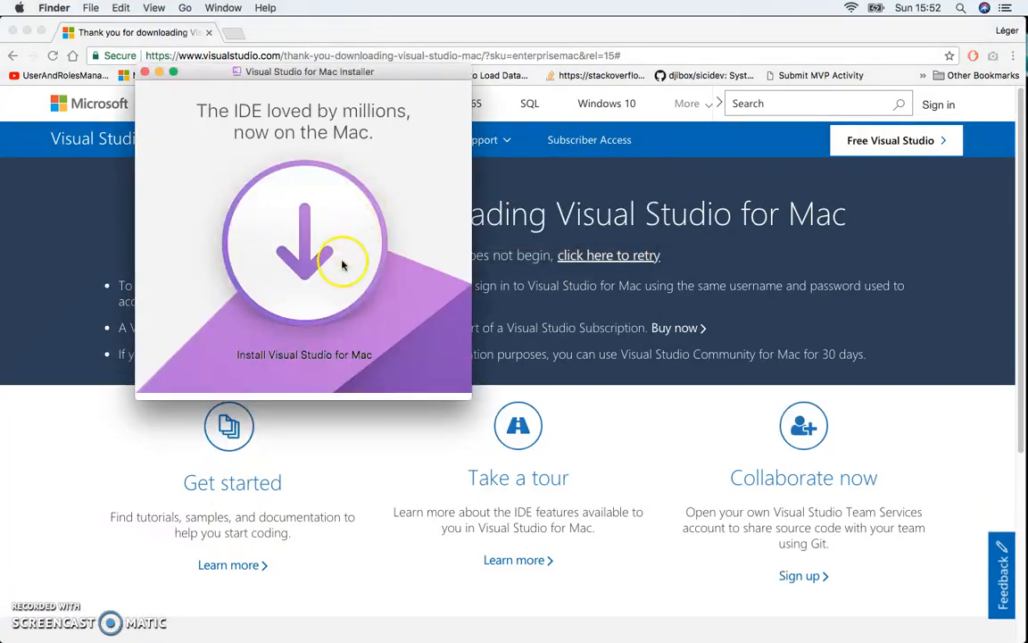
{"action": "left_click", "coordinate": [294, 257]}
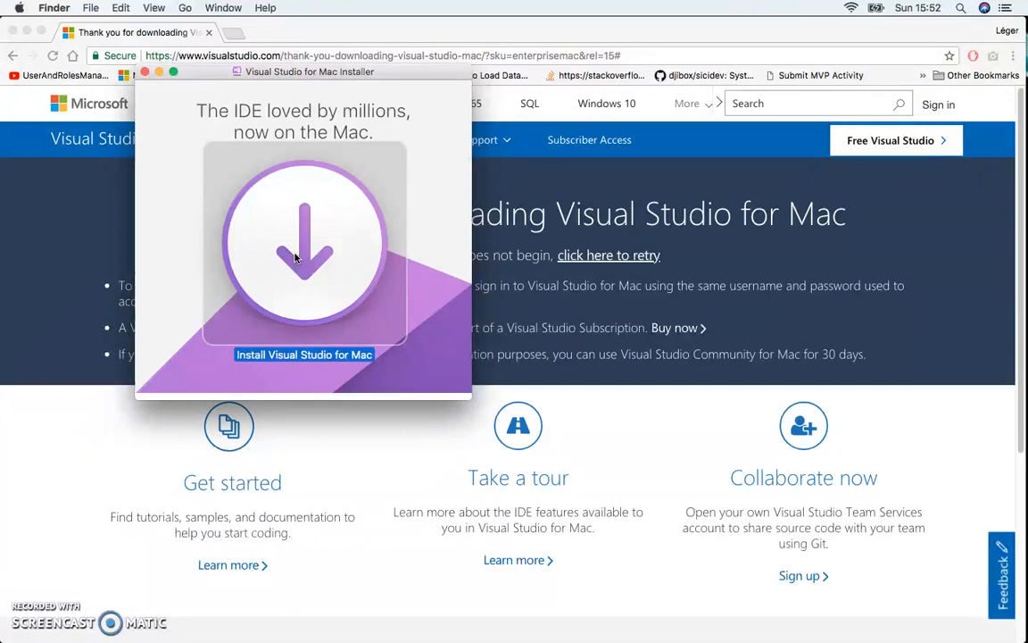
{"action": "double_click", "coordinate": [295, 257]}
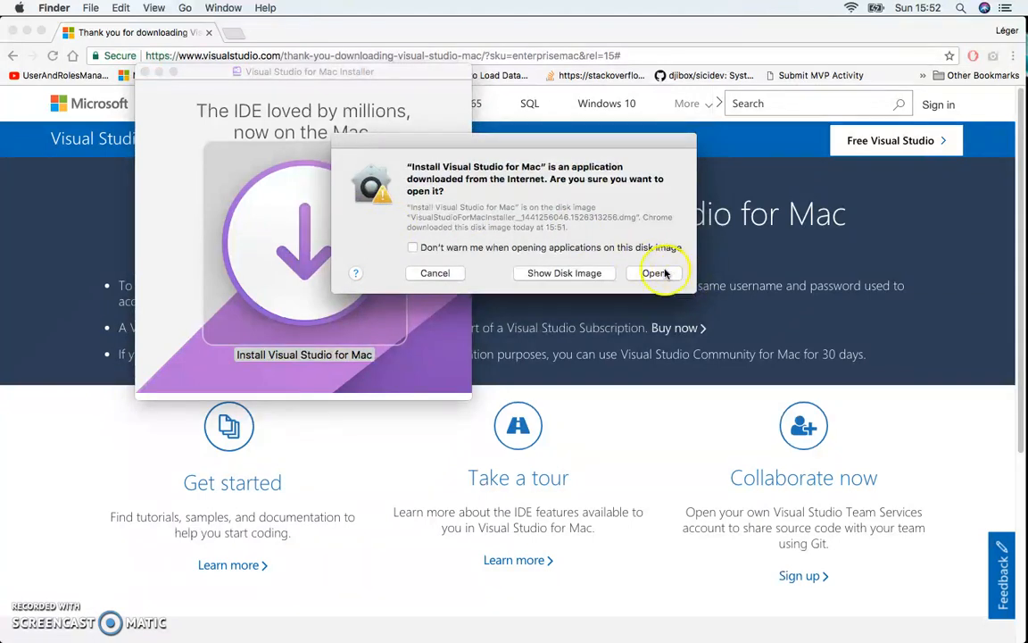
{"action": "left_click", "coordinate": [661, 272]}
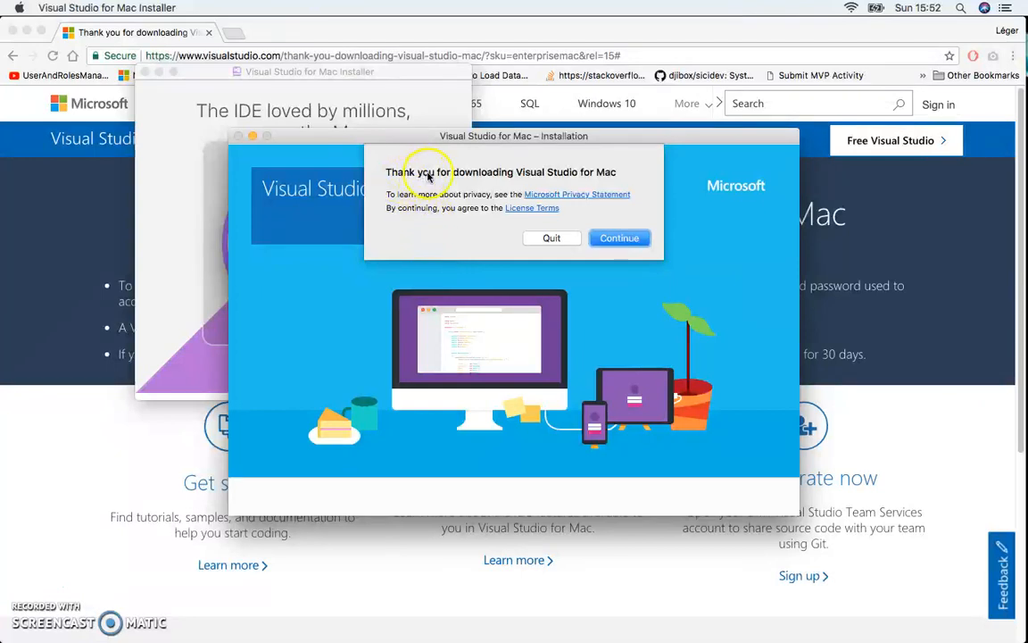
{"action": "left_click", "coordinate": [627, 239]}
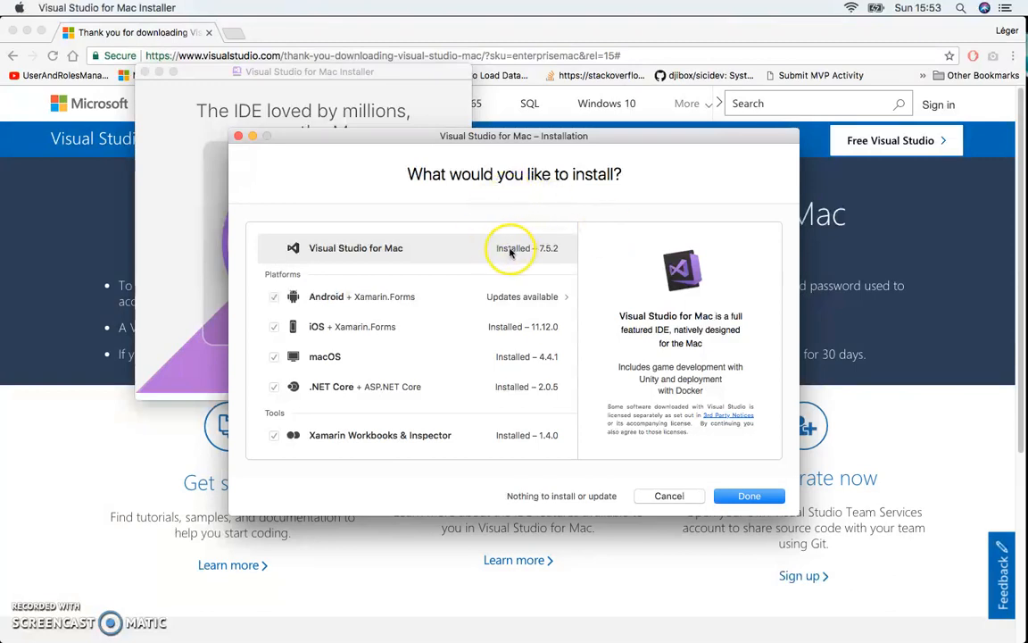
Review the Android, iOS and Xamarin Workbooks & Inspector components, then finish and close the installer.
{"action": "left_click", "coordinate": [401, 295]}
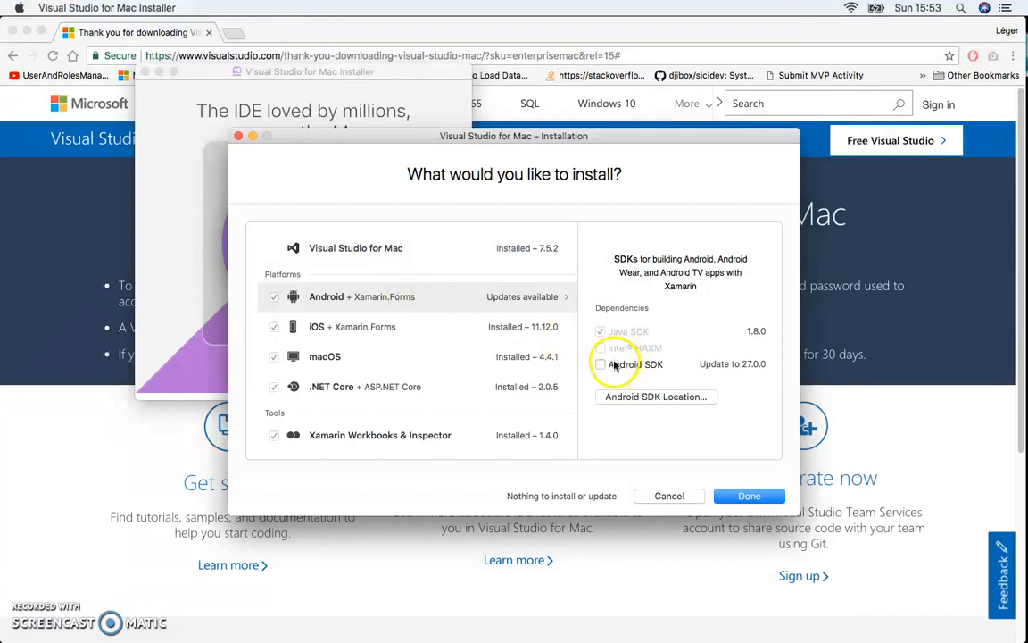
{"action": "left_click", "coordinate": [523, 330]}
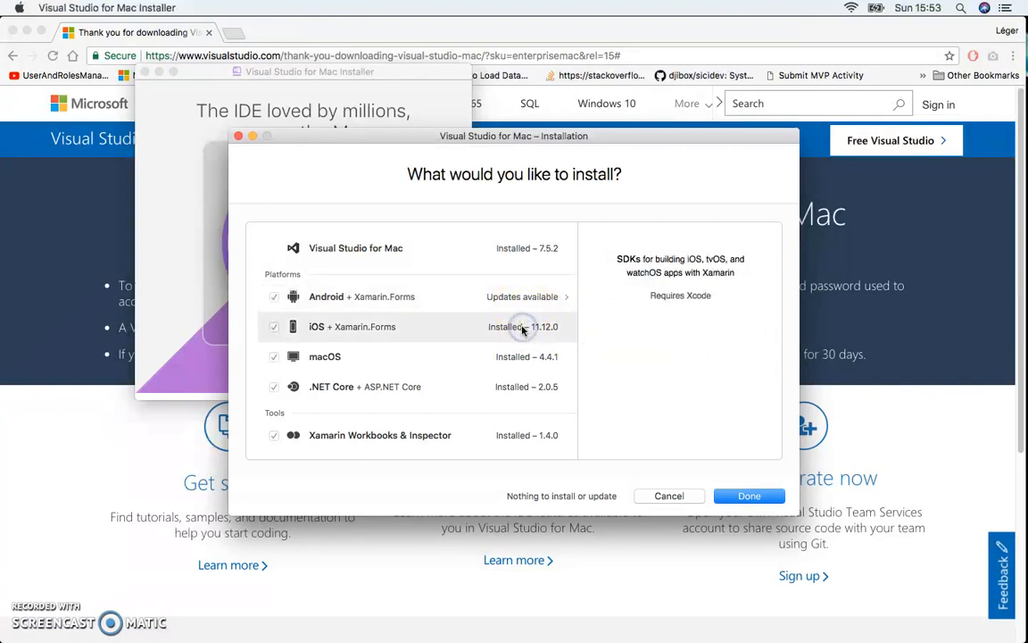
{"action": "left_click", "coordinate": [486, 436]}
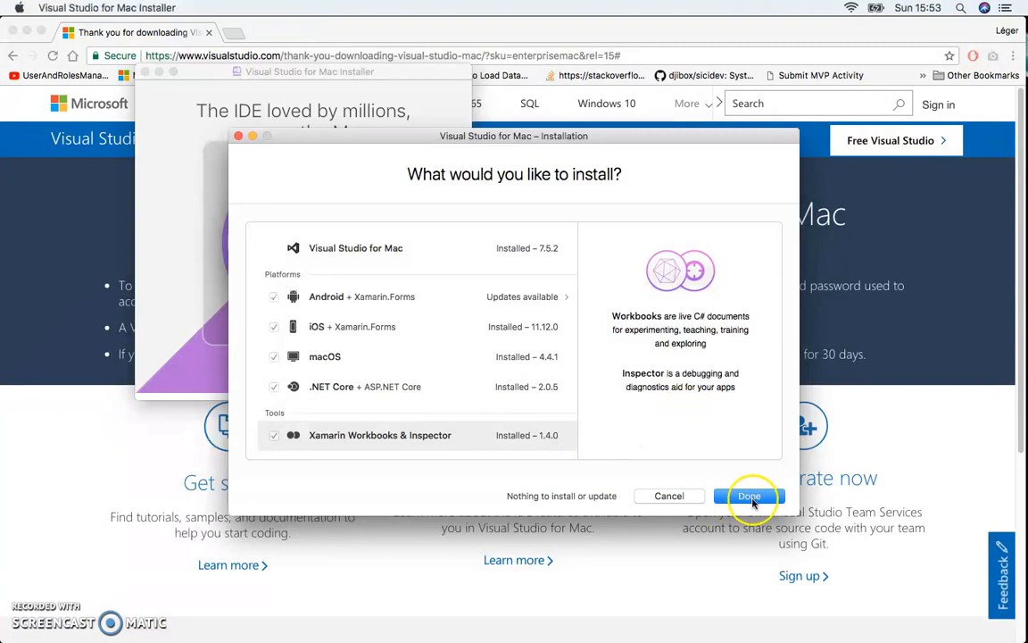
{"action": "left_click", "coordinate": [750, 497]}
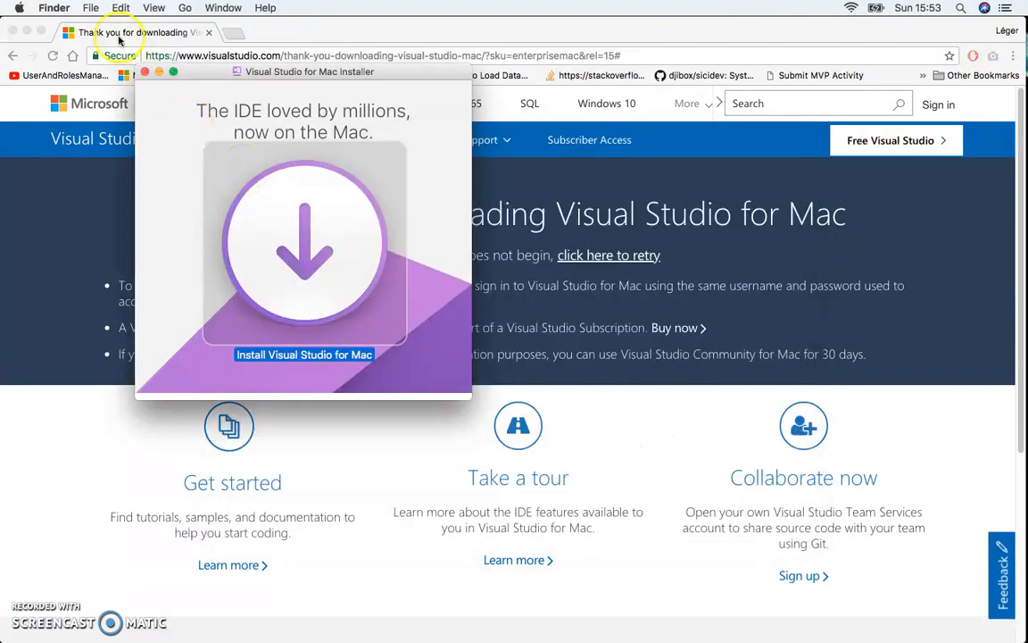
{"action": "left_click", "coordinate": [144, 72]}
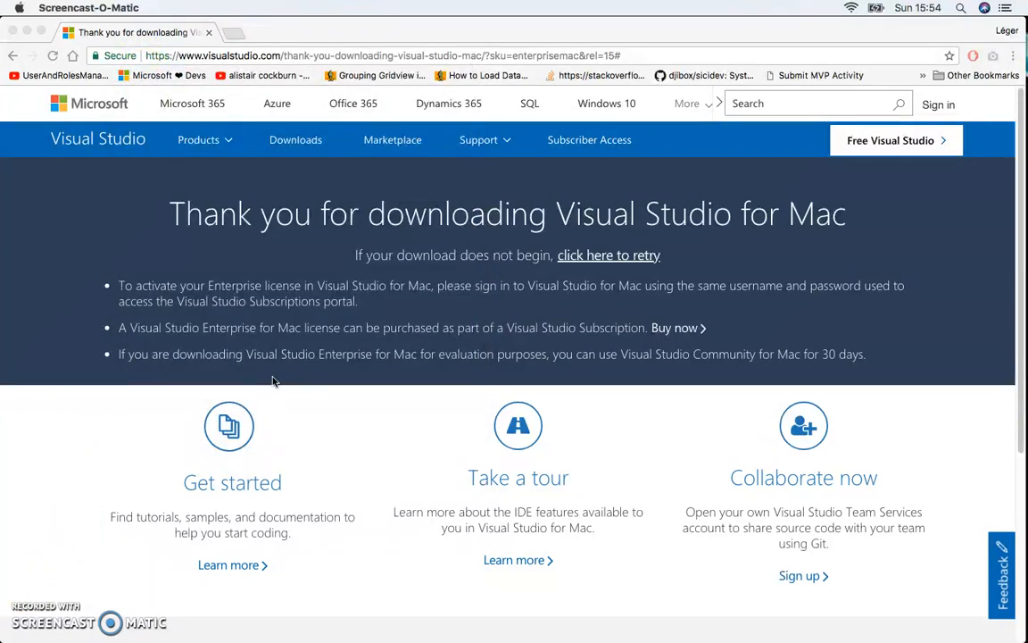
Switch to Visual Studio and check the details of the signed-in Microsoft account.
{"action": "mouse_move", "coordinate": [929, 632]}
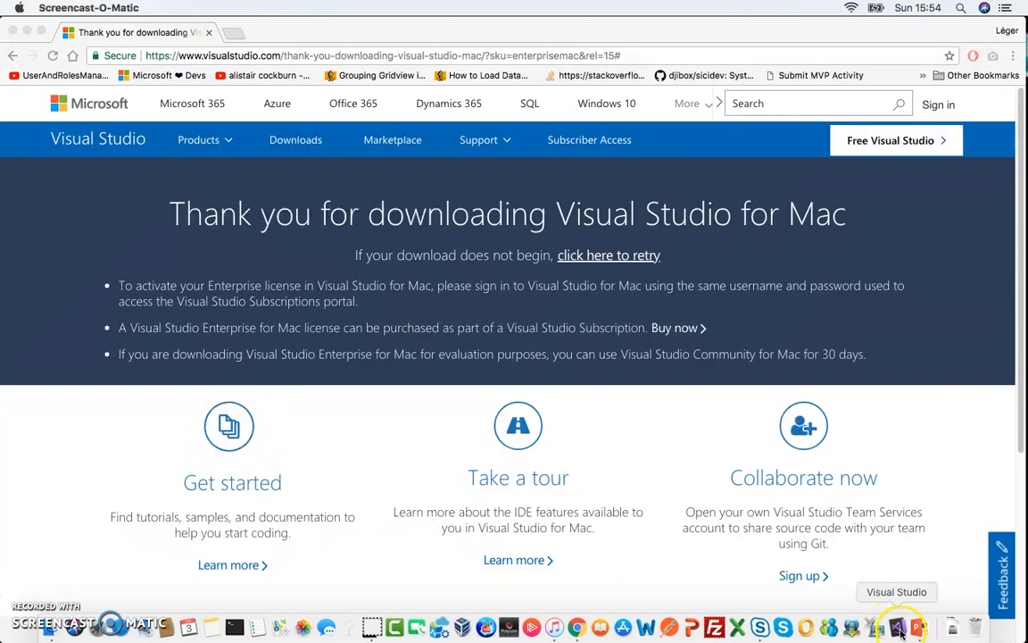
{"action": "left_click", "coordinate": [898, 629]}
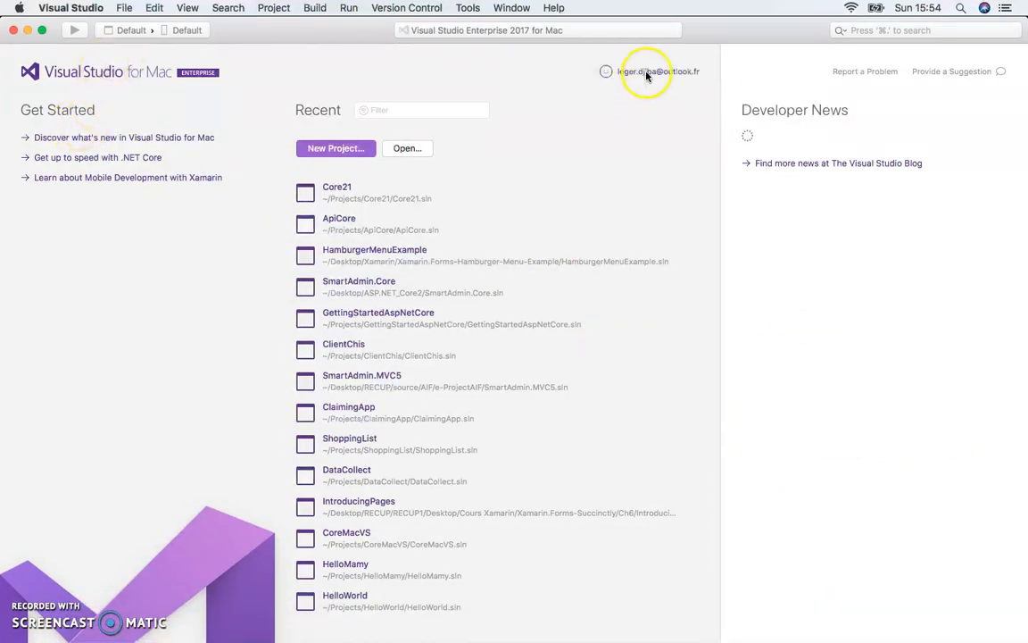
{"action": "left_click", "coordinate": [647, 75]}
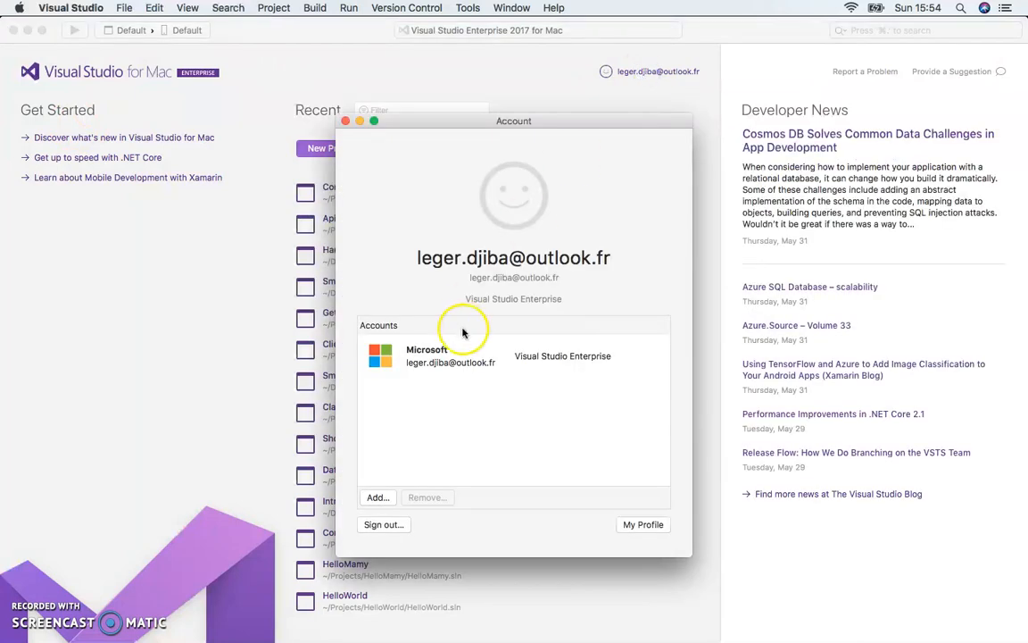
{"action": "left_click", "coordinate": [426, 367]}
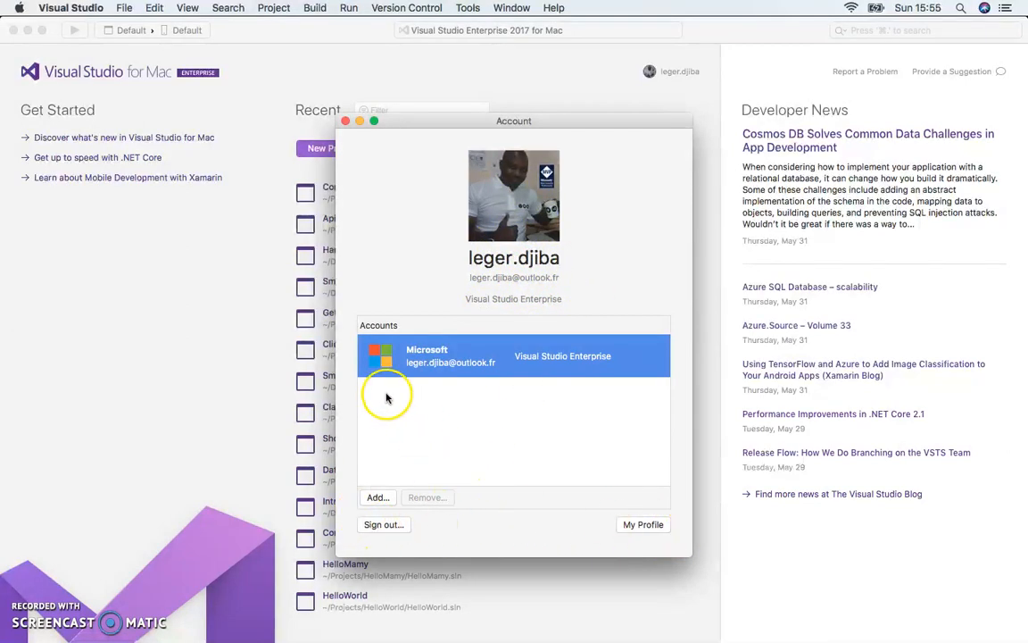
{"action": "left_click", "coordinate": [346, 121]}
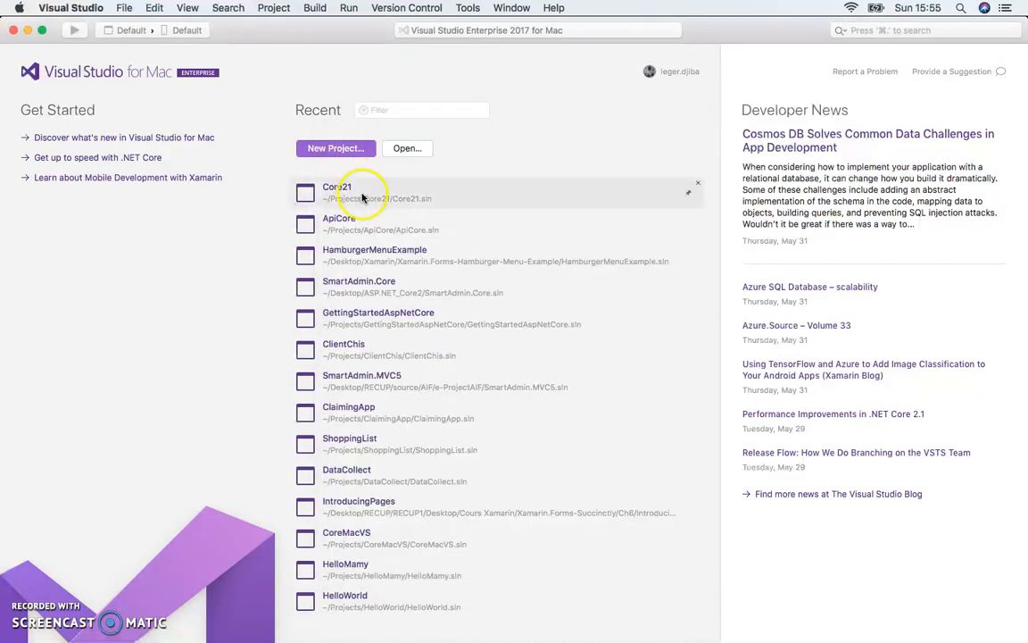
Check for Visual Studio updates and examine the packages offered on the Beta channel.
{"action": "left_click", "coordinate": [54, 9]}
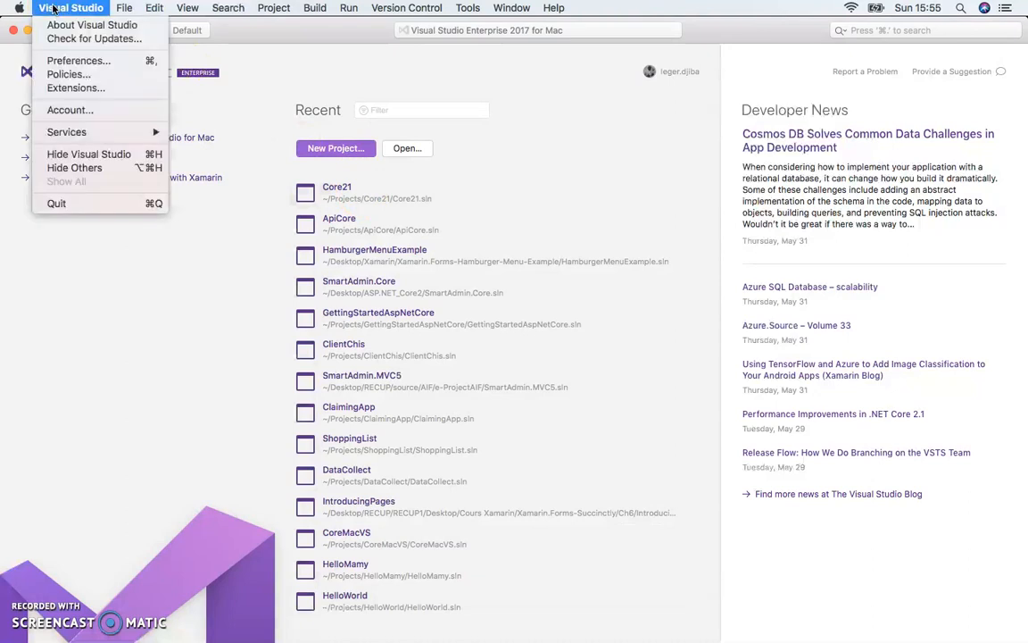
{"action": "left_click", "coordinate": [52, 39]}
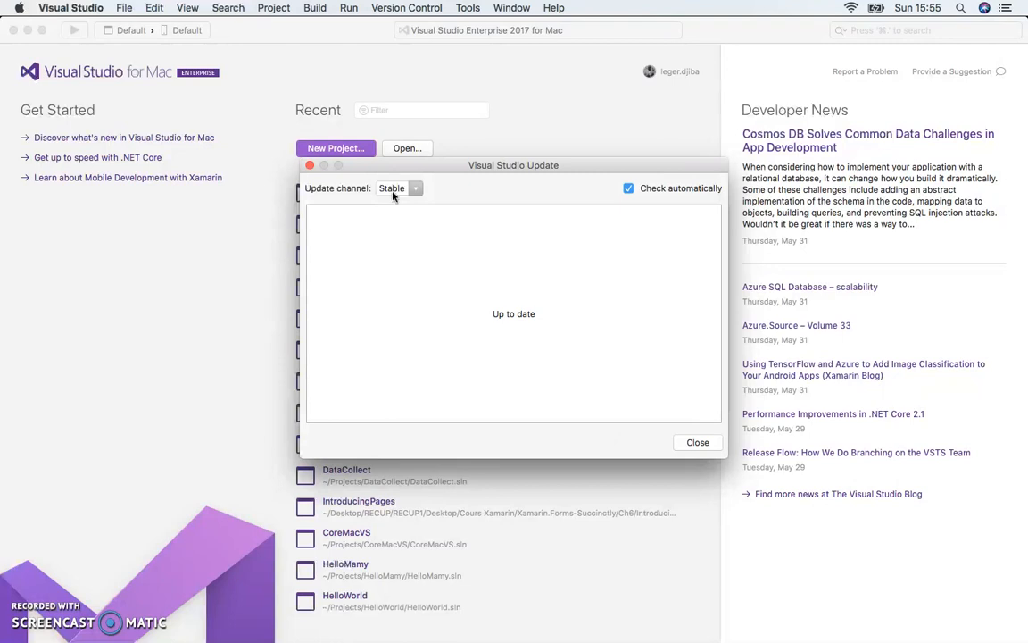
{"action": "left_click", "coordinate": [392, 191]}
{"action": "left_click", "coordinate": [392, 191]}
{"action": "left_click", "coordinate": [392, 191]}
{"action": "left_click", "coordinate": [392, 191]}
{"action": "left_click", "coordinate": [392, 191]}
{"action": "left_click", "coordinate": [392, 191]}
{"action": "left_click", "coordinate": [391, 207]}
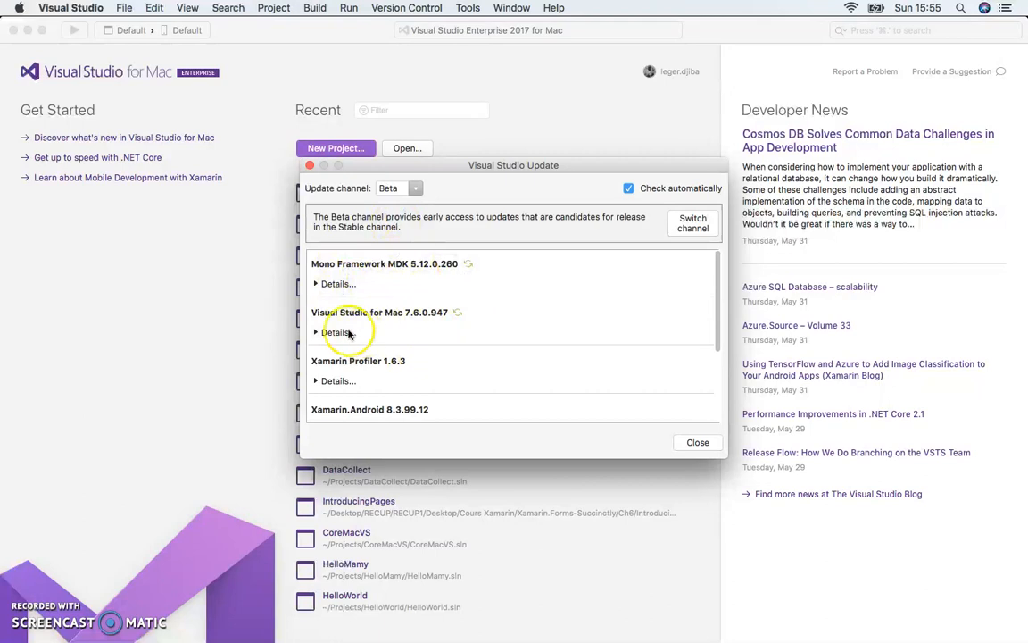
{"action": "scroll", "coordinate": [433, 340], "scroll_direction": "down", "scroll_amount": 3}
{"action": "scroll", "coordinate": [433, 340], "scroll_direction": "down", "scroll_amount": 1}
{"action": "scroll", "coordinate": [433, 340], "scroll_direction": "up", "scroll_amount": 3}
{"action": "scroll", "coordinate": [432, 340], "scroll_direction": "down", "scroll_amount": 3}
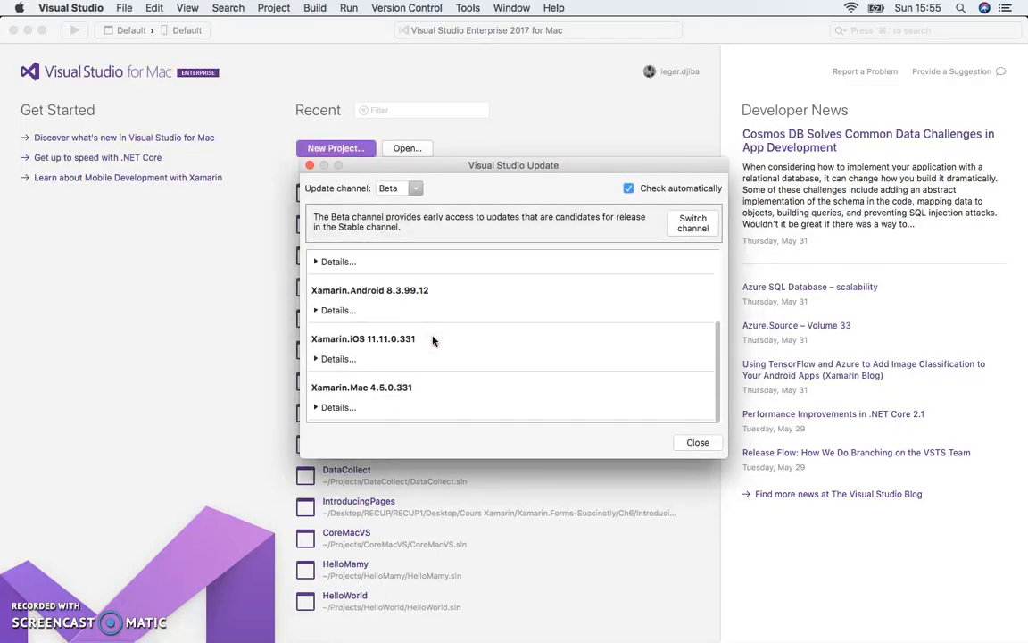
{"action": "scroll", "coordinate": [432, 340], "scroll_direction": "up", "scroll_amount": 3}
Examine the update packages offered on the Alpha channel.
{"action": "left_click", "coordinate": [394, 188]}
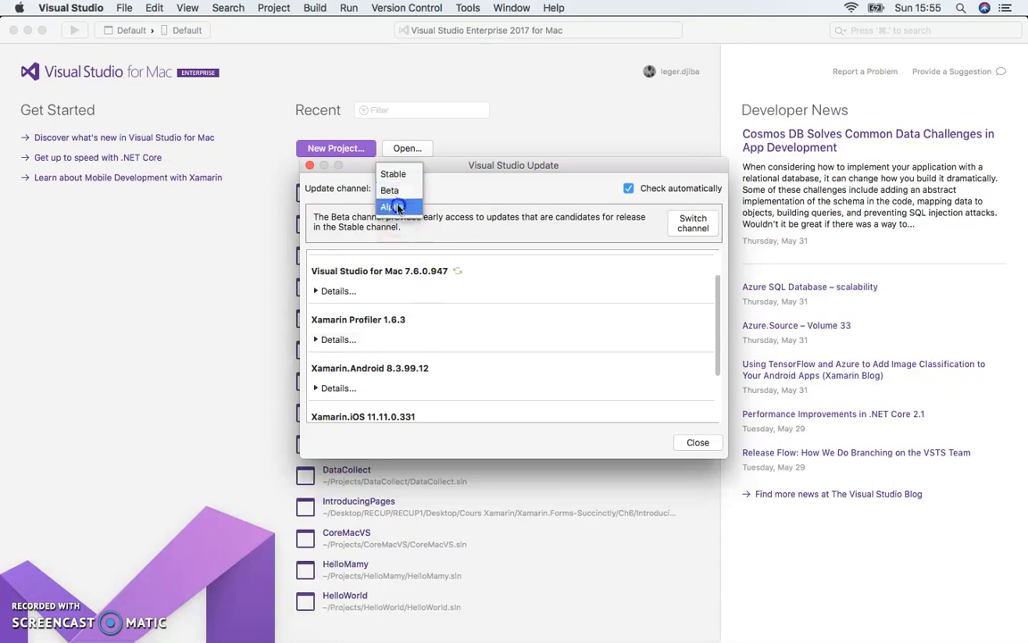
{"action": "left_click", "coordinate": [397, 207]}
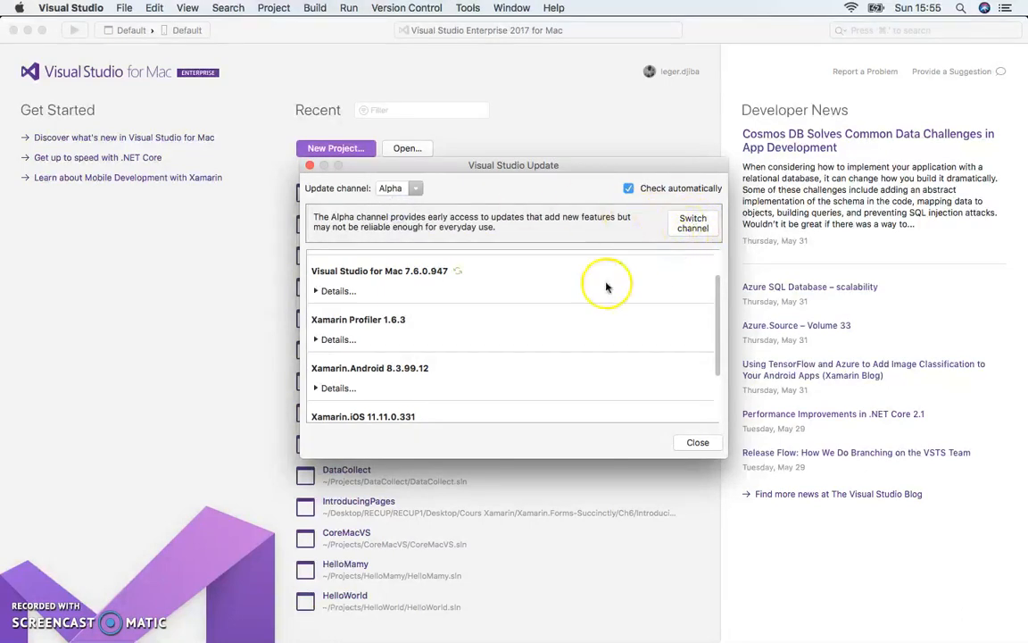
{"action": "scroll", "coordinate": [572, 374], "scroll_direction": "down", "scroll_amount": 1}
{"action": "scroll", "coordinate": [572, 374], "scroll_direction": "down", "scroll_amount": 2}
{"action": "scroll", "coordinate": [571, 371], "scroll_direction": "up", "scroll_amount": 4}
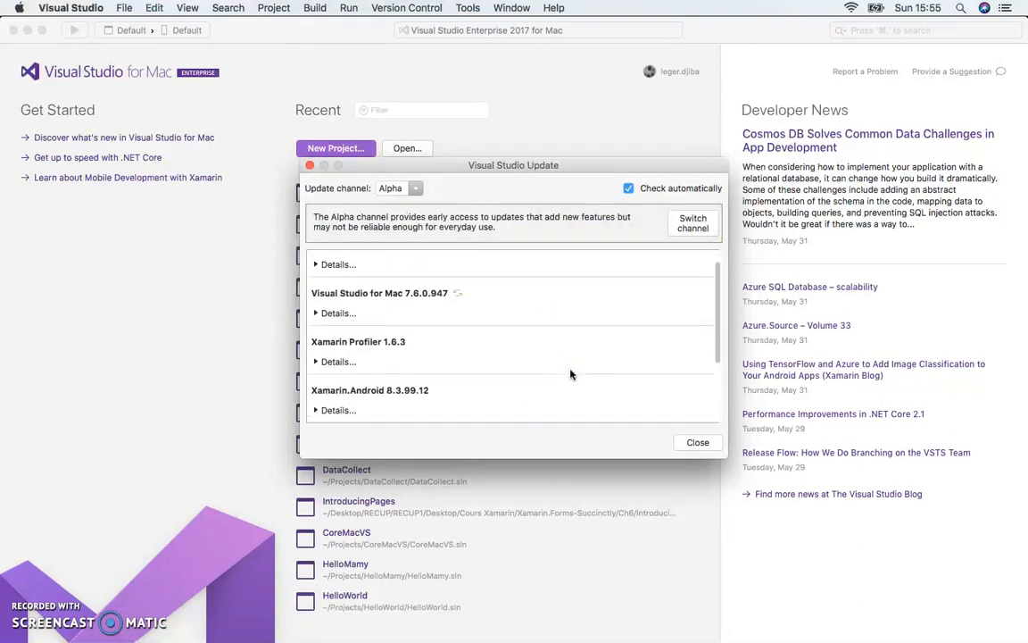
Set the update channel back to Stable and close the update window.
{"action": "left_click", "coordinate": [409, 189]}
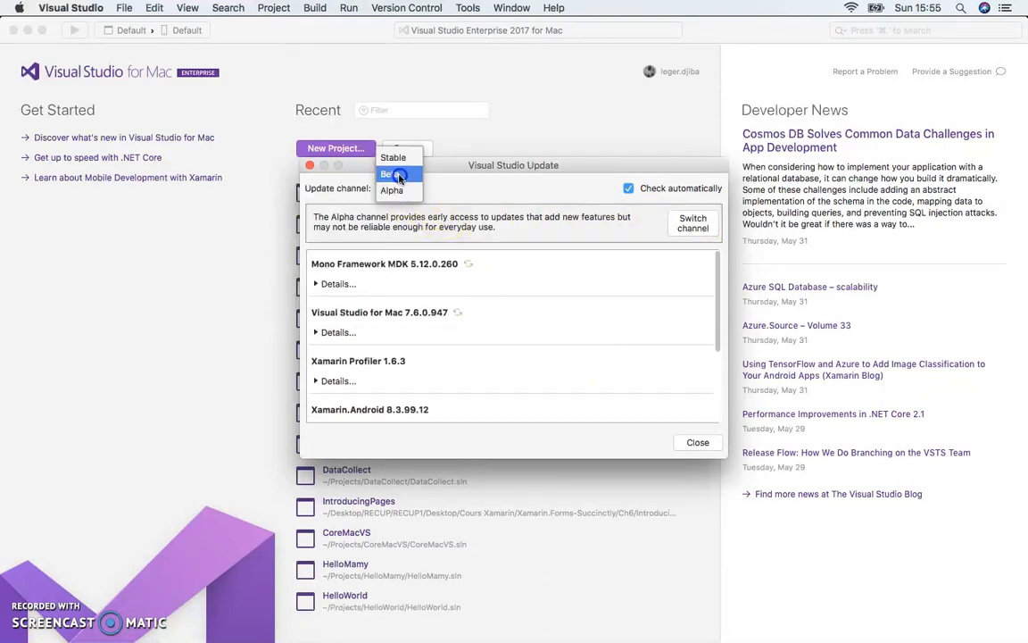
{"action": "left_click", "coordinate": [394, 157]}
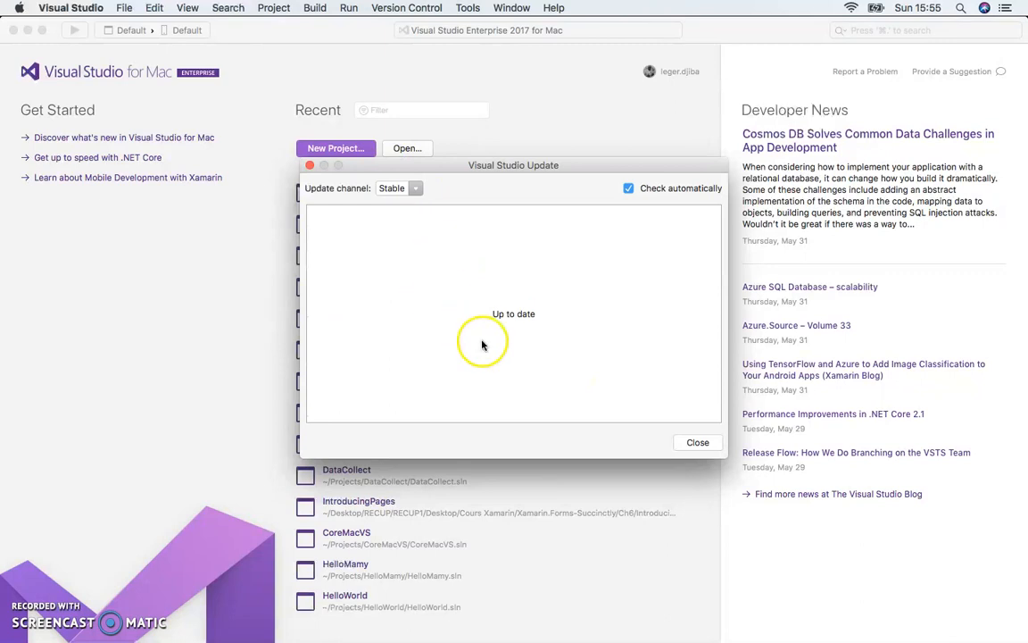
{"action": "left_click", "coordinate": [699, 444]}
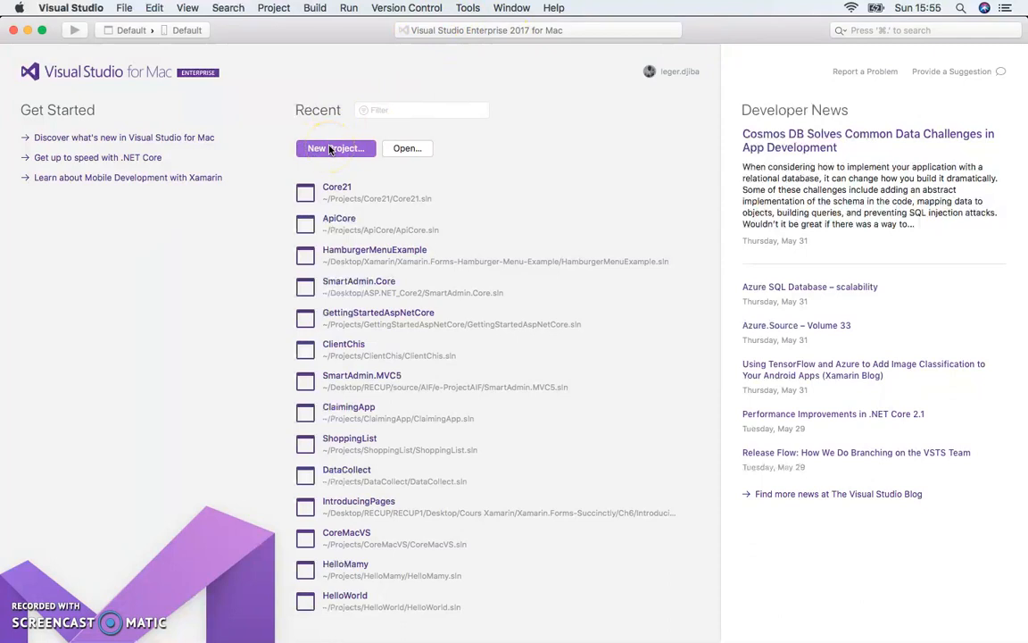
{"action": "left_click", "coordinate": [127, 9]}
{"action": "left_click", "coordinate": [134, 27]}
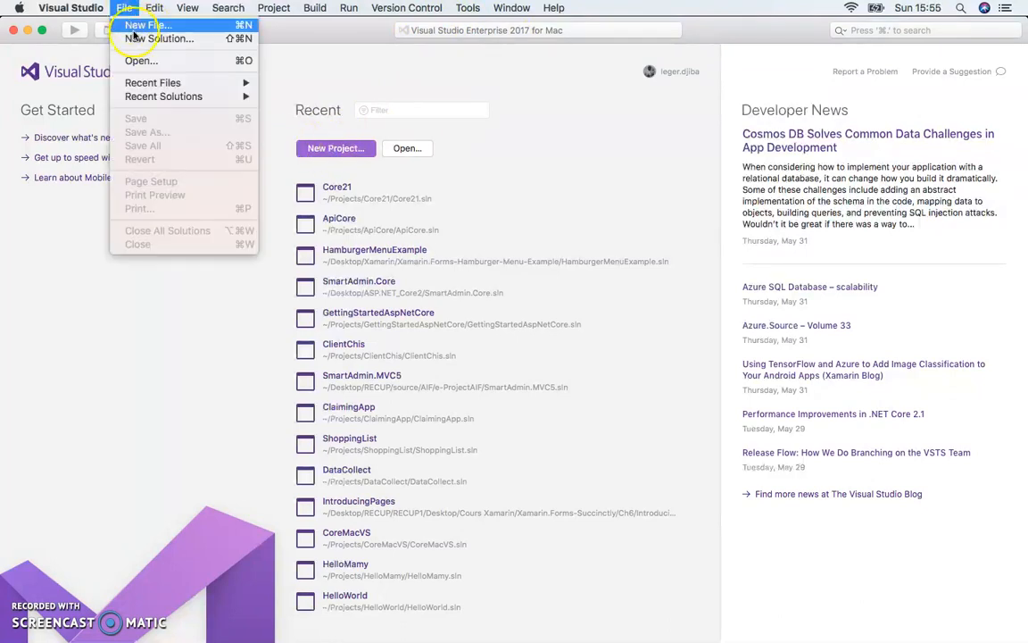
{"action": "left_click", "coordinate": [510, 164]}
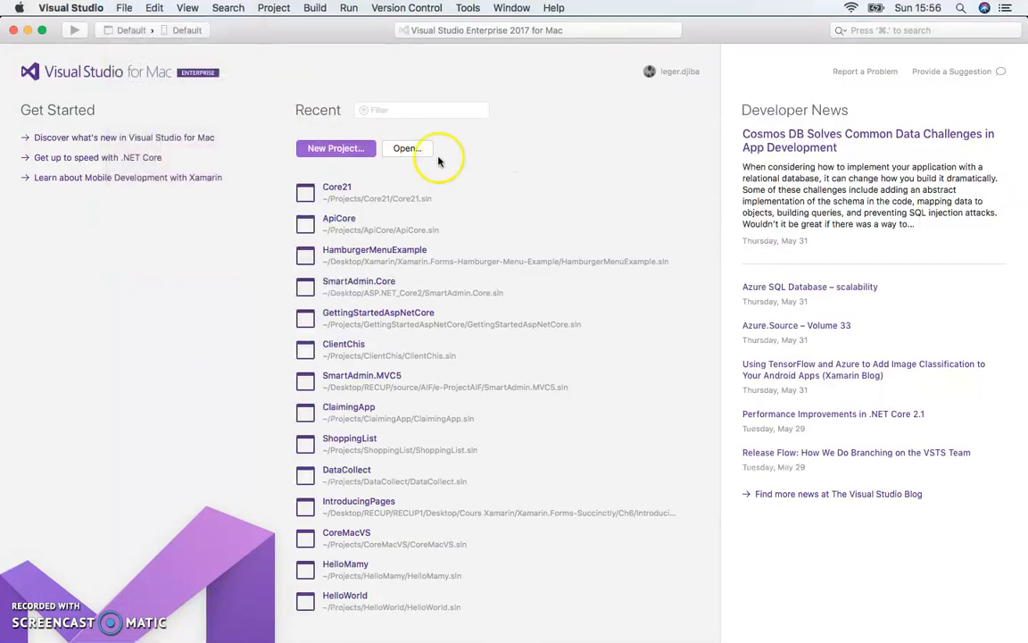
Start a new project and examine the Multiplatform app, library and test templates.
{"action": "left_click", "coordinate": [347, 152]}
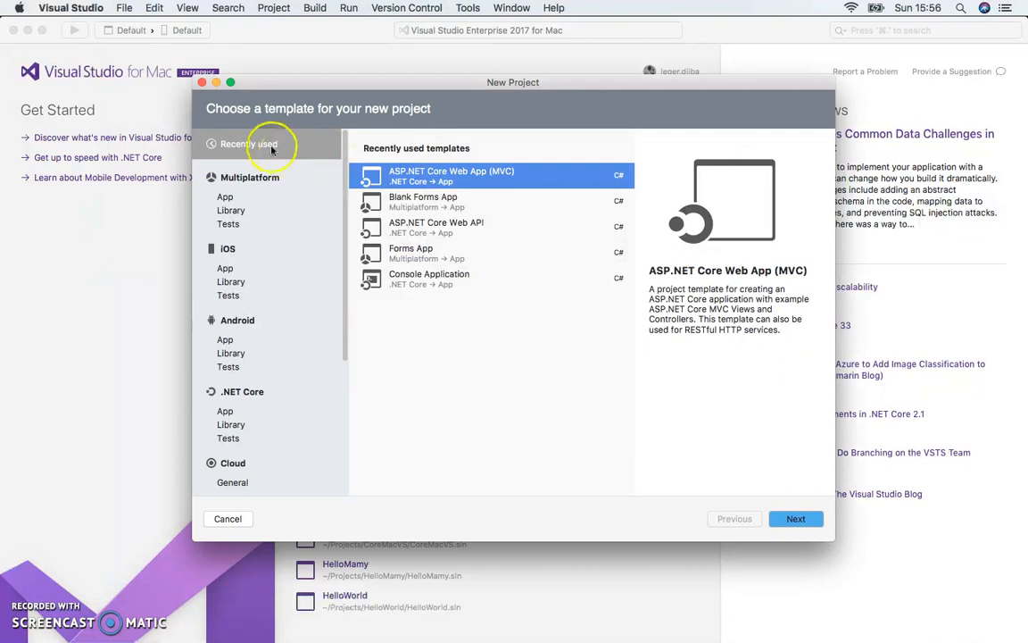
{"action": "left_click", "coordinate": [243, 172]}
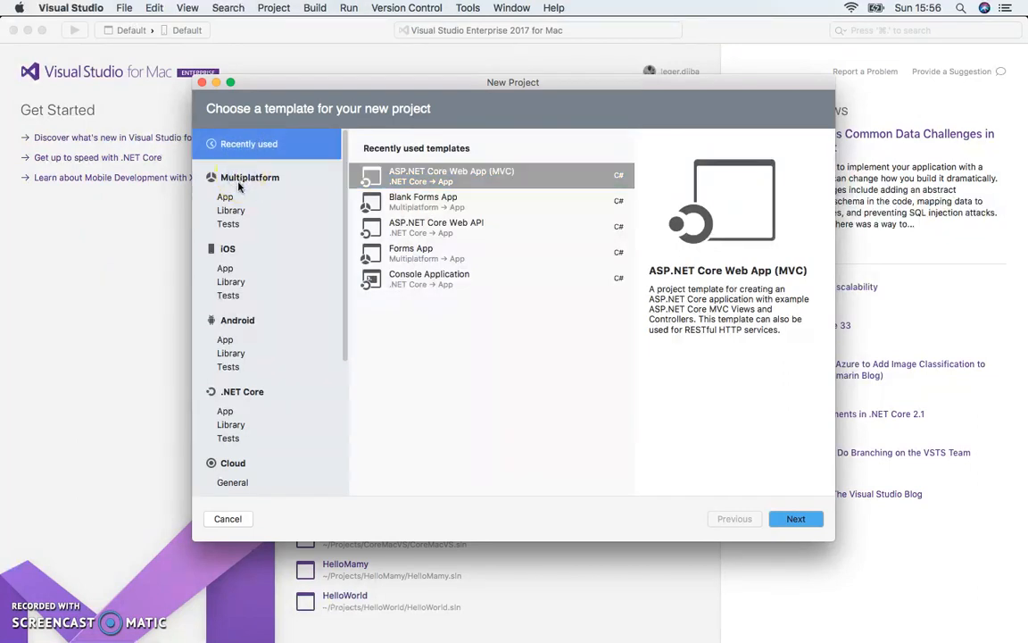
{"action": "left_click", "coordinate": [228, 198]}
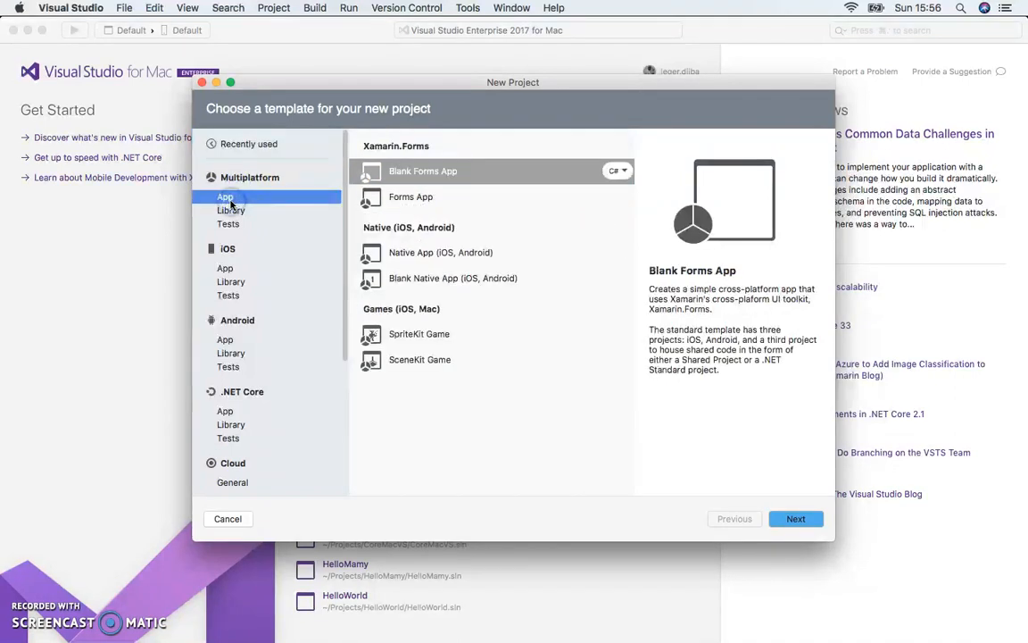
{"action": "left_click", "coordinate": [230, 210]}
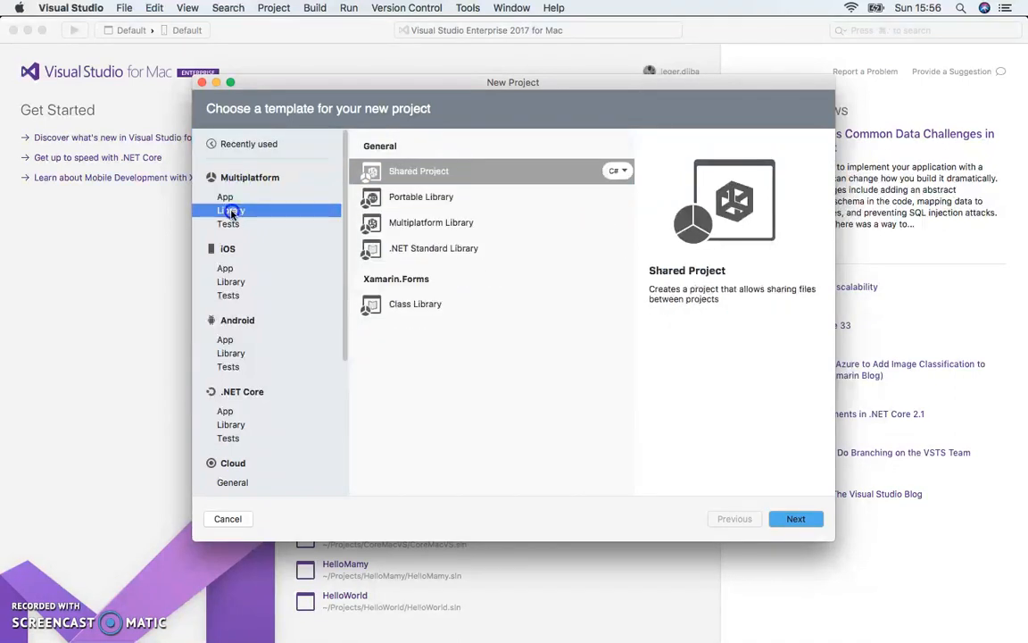
{"action": "left_click", "coordinate": [228, 225]}
Examine the app, library and test project templates for iOS and Android.
{"action": "left_click", "coordinate": [227, 250]}
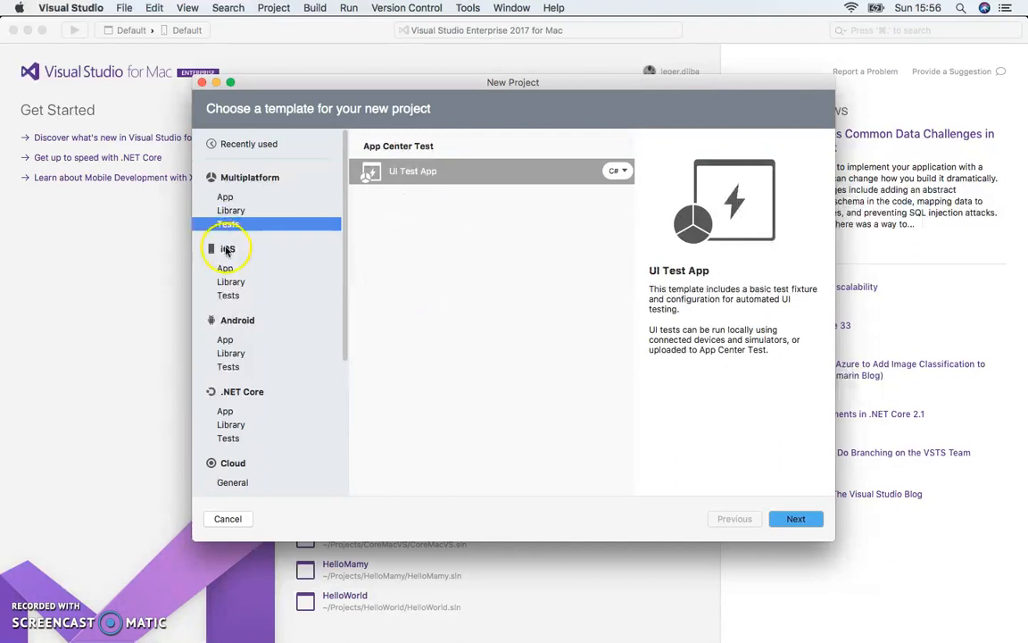
{"action": "left_click", "coordinate": [226, 268]}
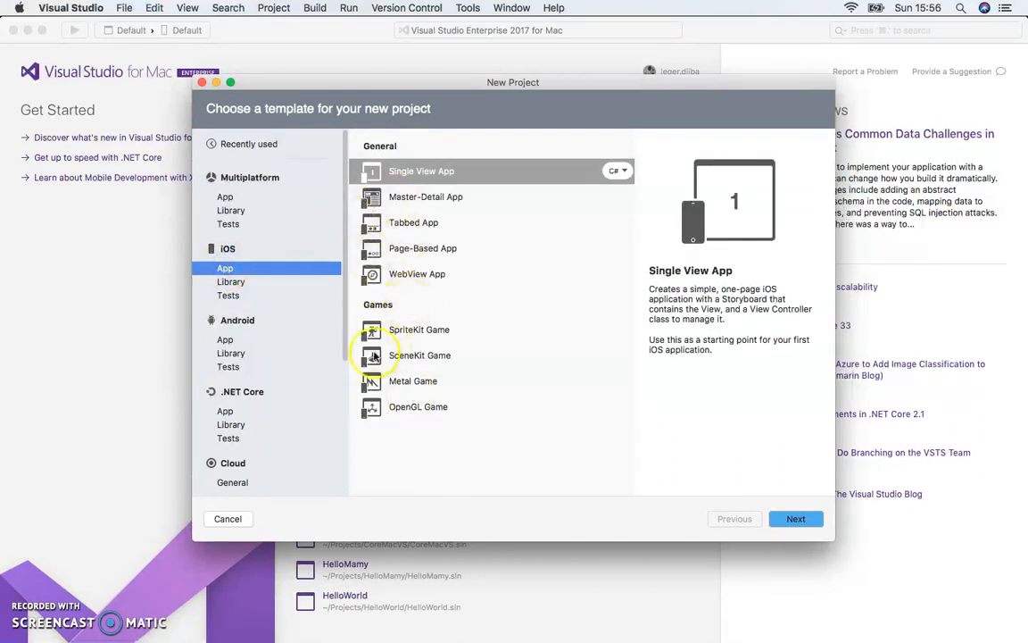
{"action": "left_click", "coordinate": [225, 282]}
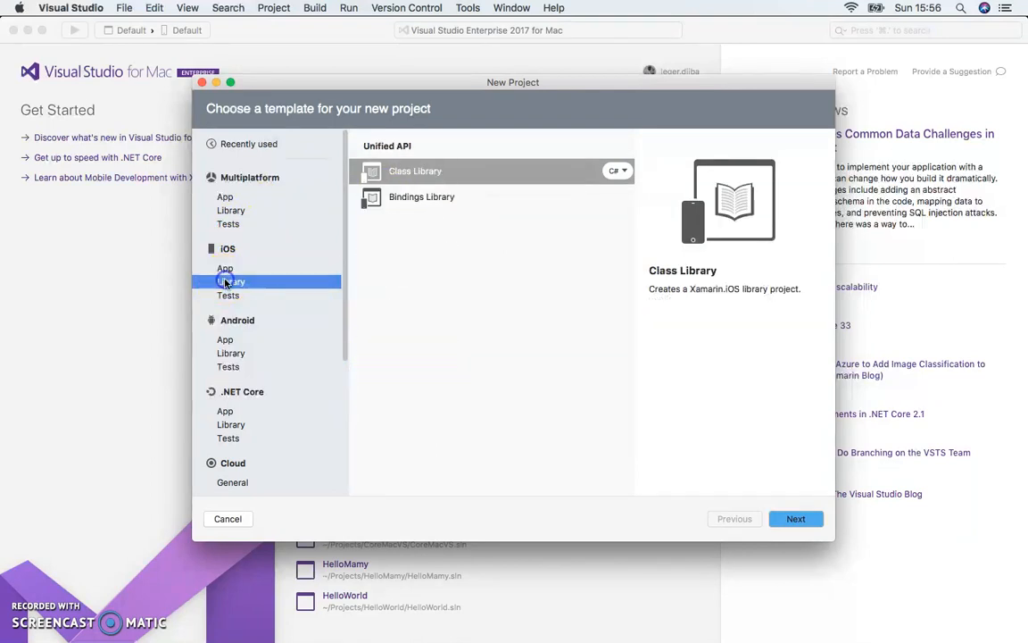
{"action": "left_click", "coordinate": [228, 294]}
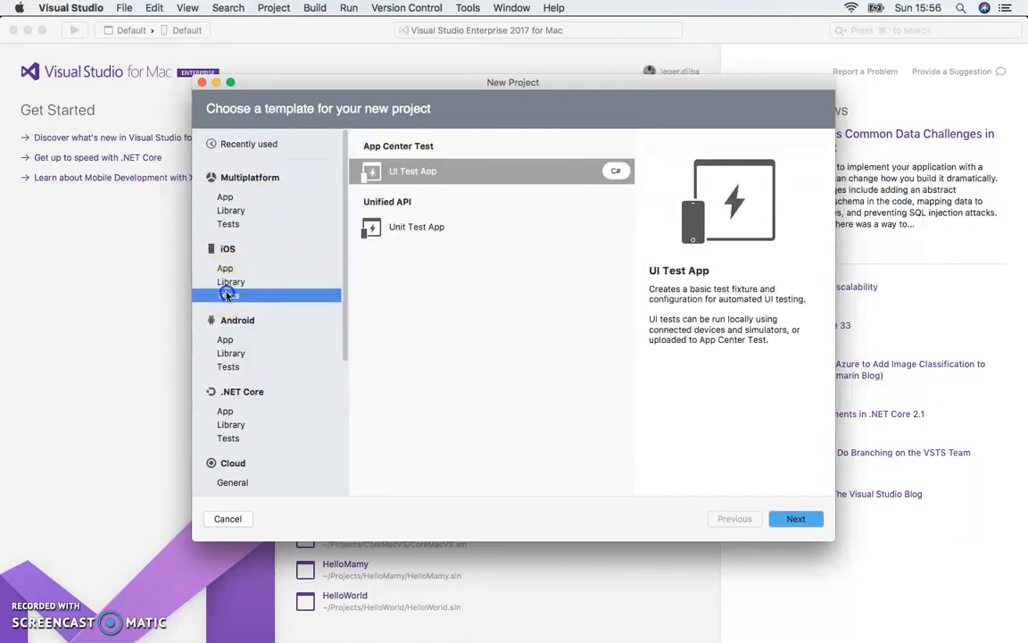
{"action": "left_click", "coordinate": [224, 340]}
{"action": "left_click", "coordinate": [230, 354]}
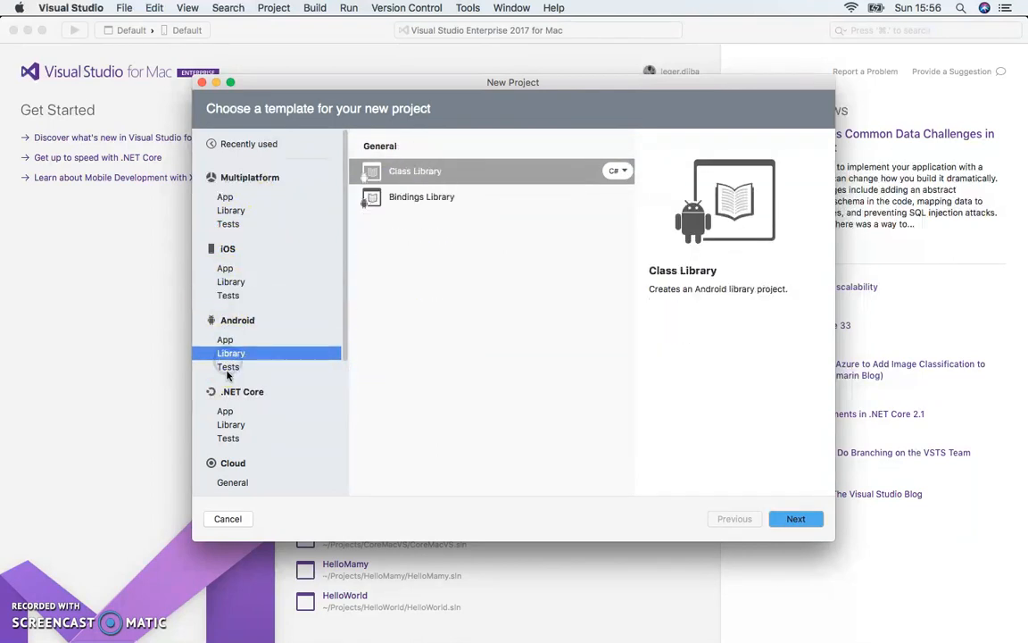
{"action": "left_click", "coordinate": [227, 367]}
Examine the .NET Core app, library and test templates and the general Cloud templates.
{"action": "scroll", "coordinate": [229, 393], "scroll_direction": "down", "scroll_amount": 5}
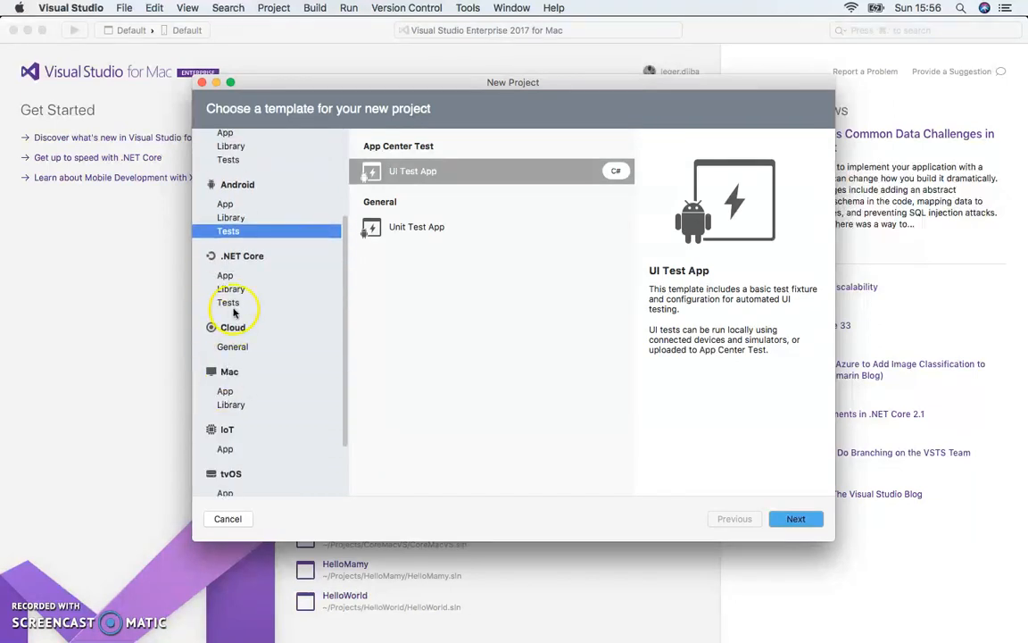
{"action": "left_click", "coordinate": [224, 275]}
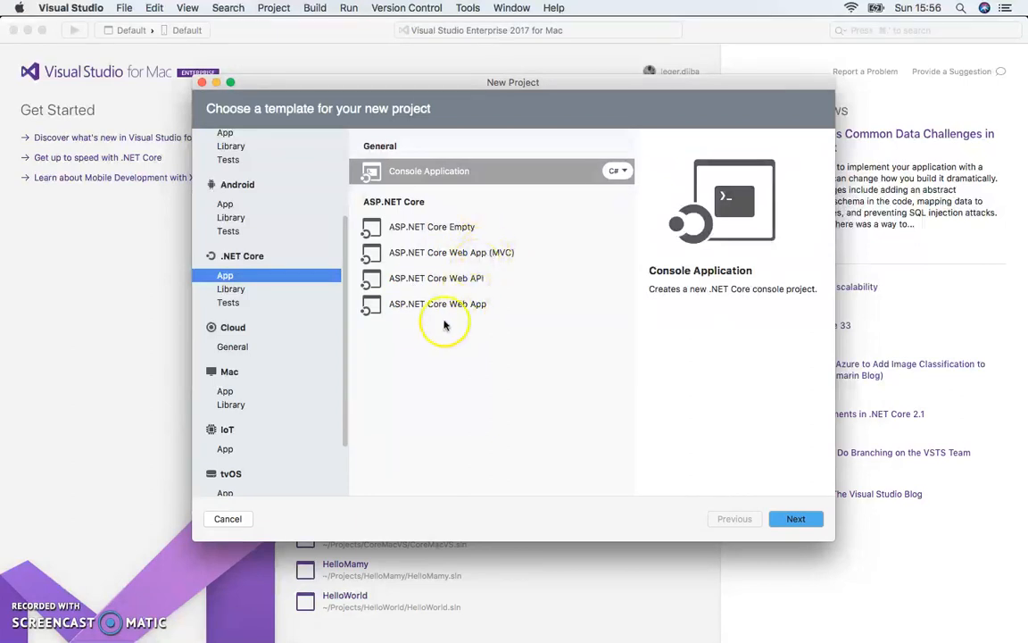
{"action": "left_click", "coordinate": [221, 291]}
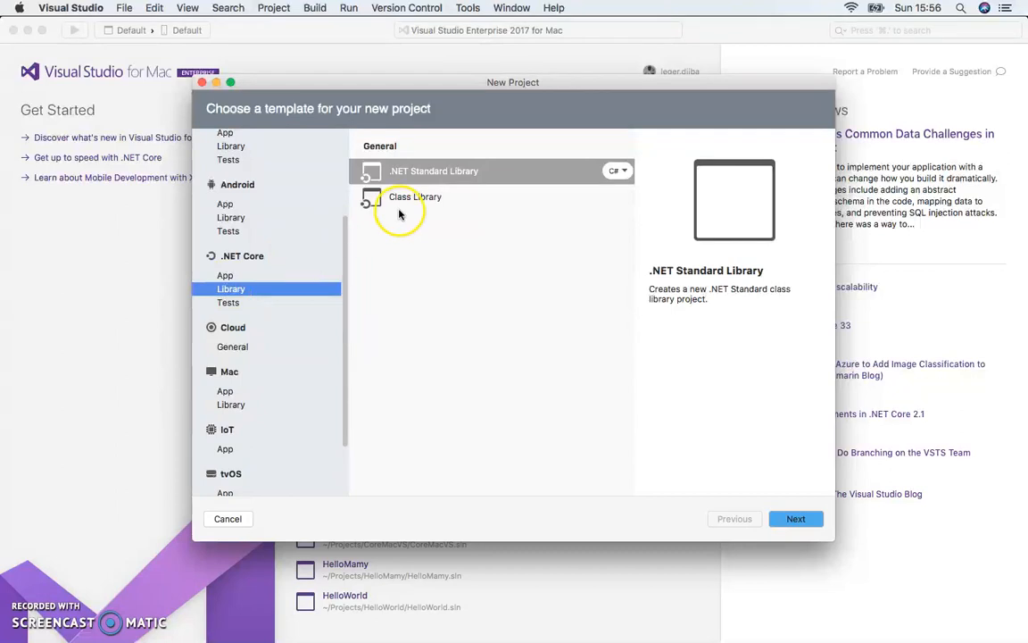
{"action": "left_click", "coordinate": [228, 306]}
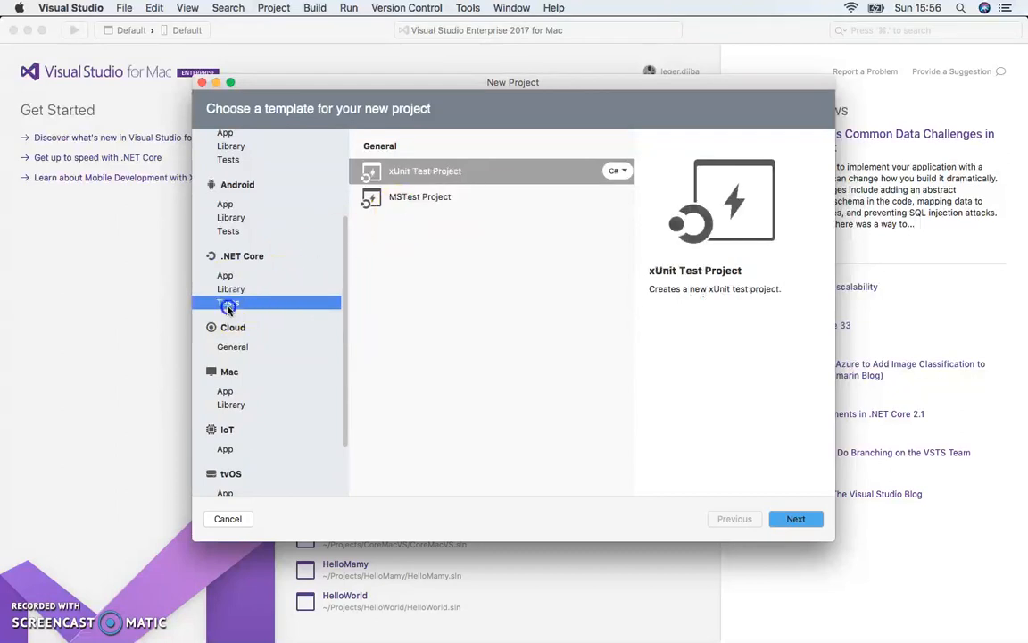
{"action": "left_click", "coordinate": [228, 350]}
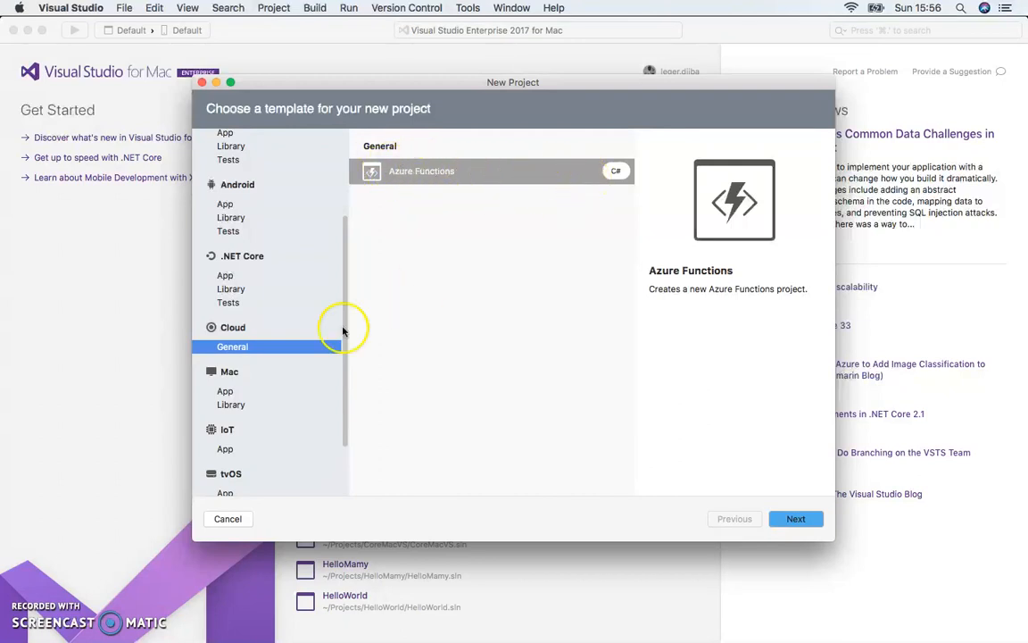
Examine the app project templates for Mac, IoT and tvOS.
{"action": "left_click", "coordinate": [230, 393]}
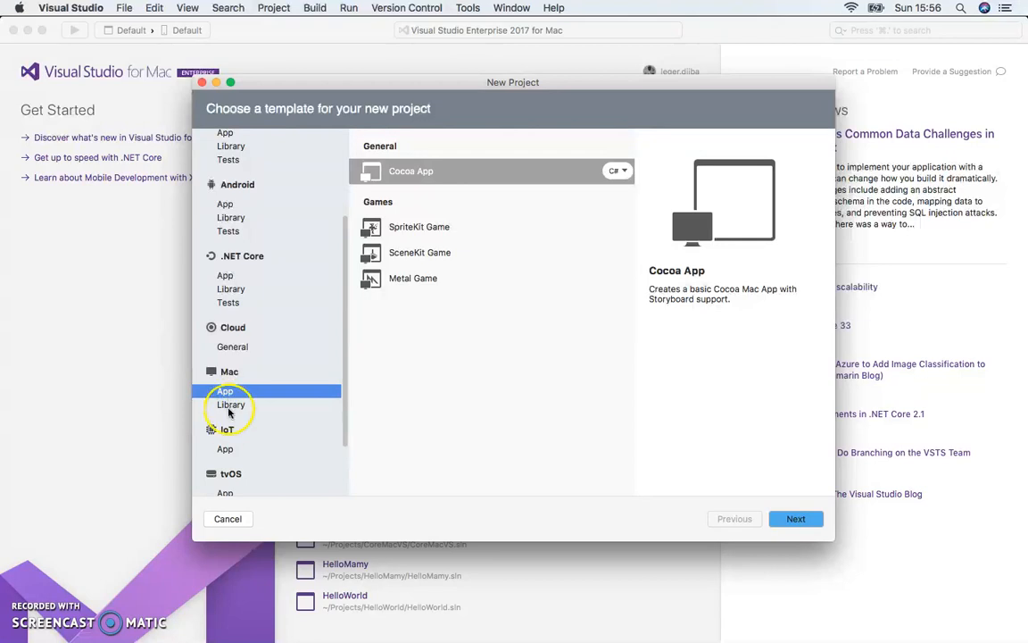
{"action": "left_click", "coordinate": [225, 452]}
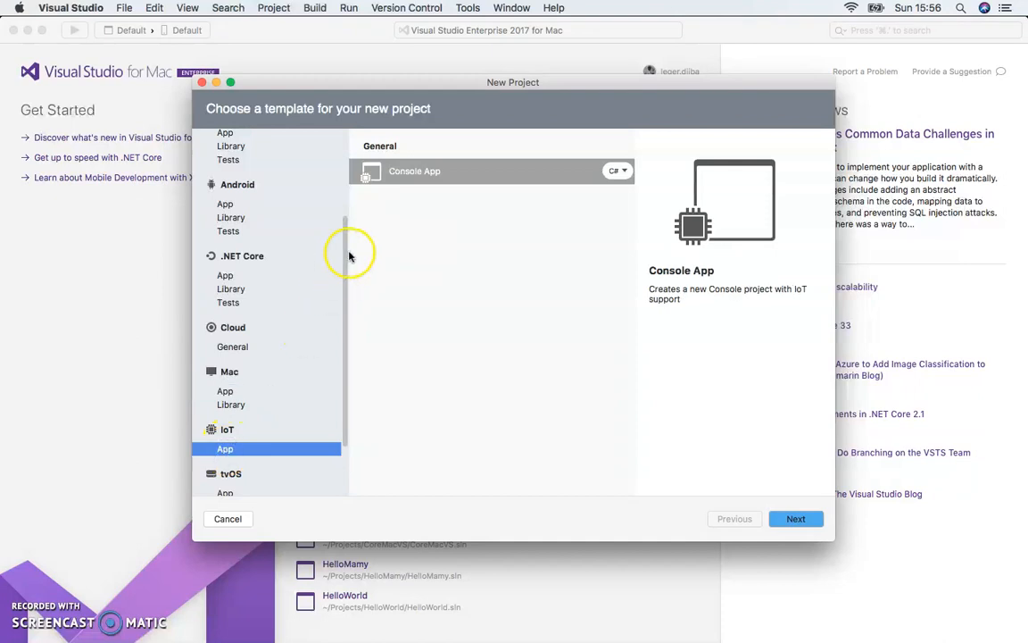
{"action": "scroll", "coordinate": [228, 479], "scroll_direction": "down", "scroll_amount": 3}
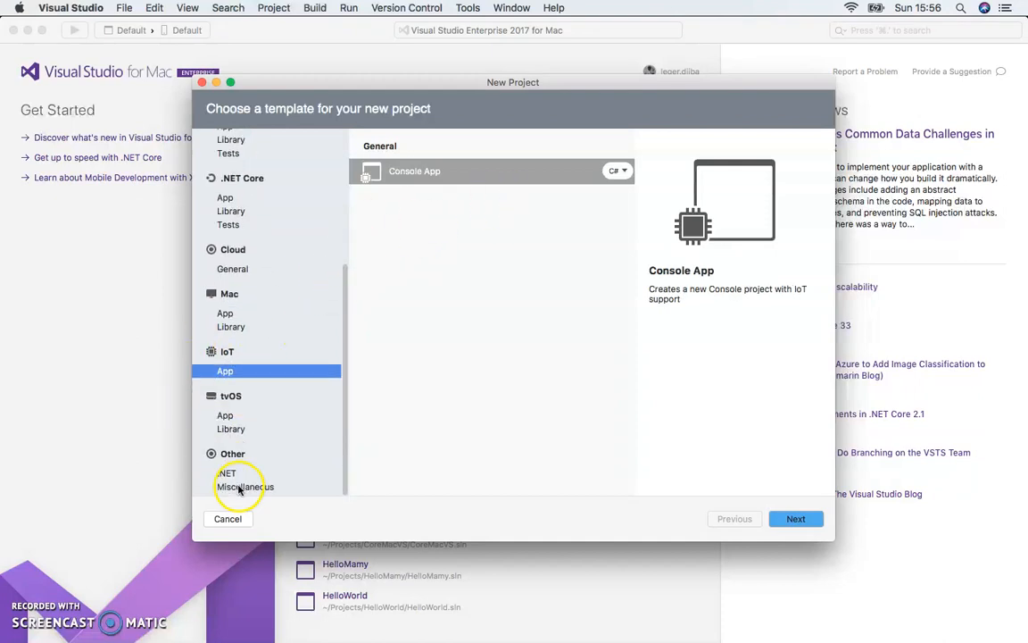
{"action": "left_click", "coordinate": [226, 421]}
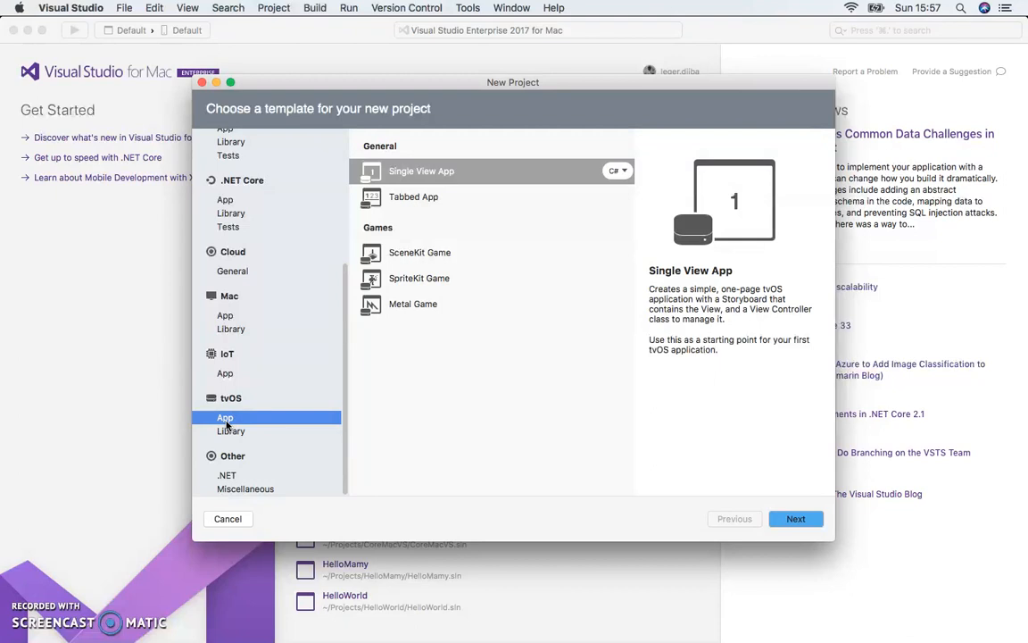
Examine the .NET and Miscellaneous templates in the Other category, and cancel the new project.
{"action": "left_click", "coordinate": [227, 476]}
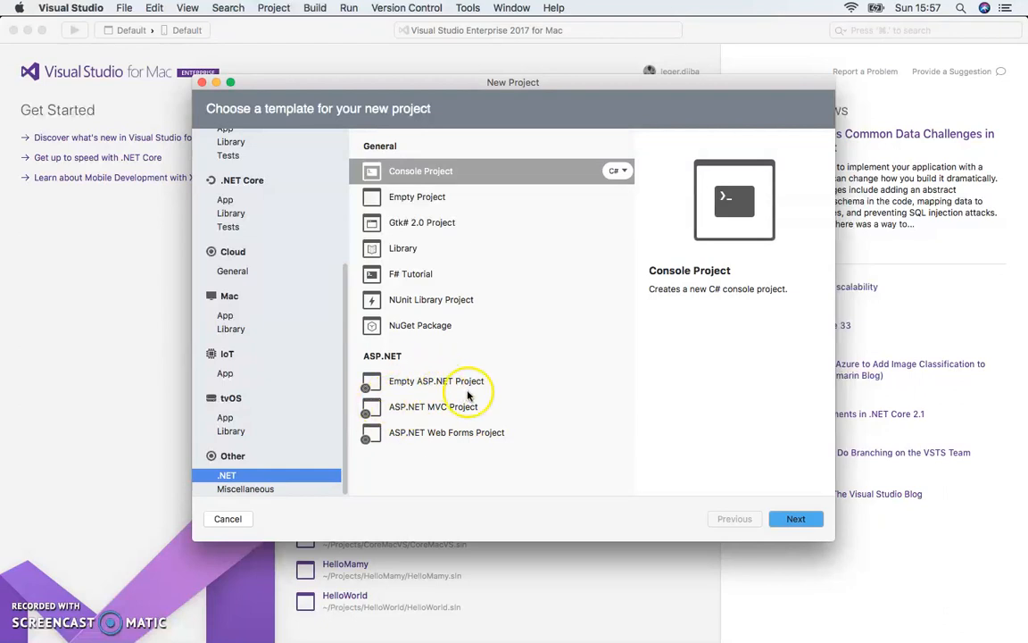
{"action": "left_click", "coordinate": [258, 489]}
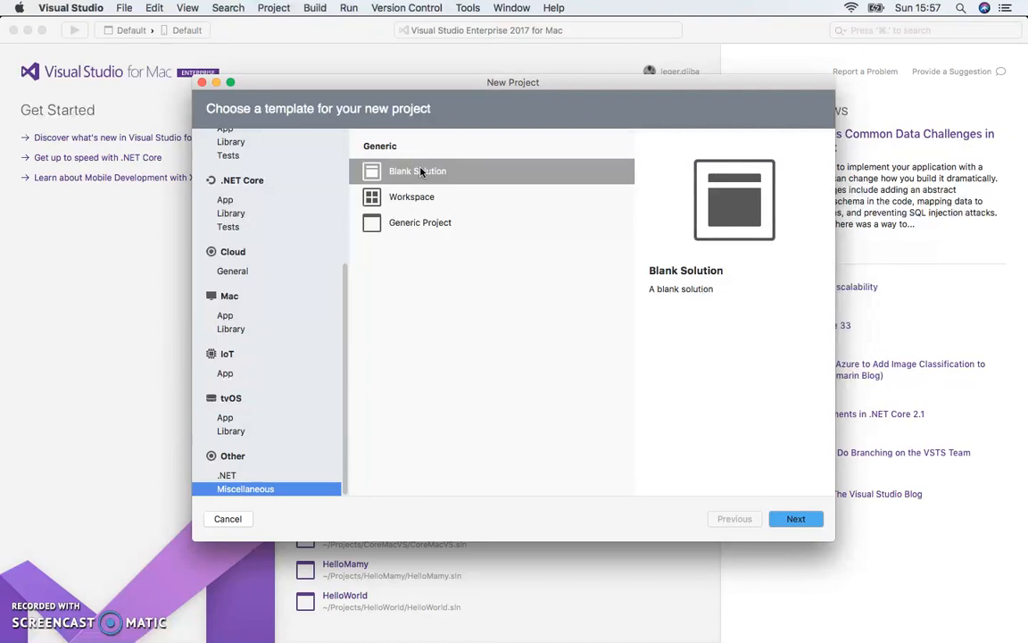
{"action": "scroll", "coordinate": [300, 457], "scroll_direction": "down", "scroll_amount": 1}
{"action": "left_click", "coordinate": [228, 520]}
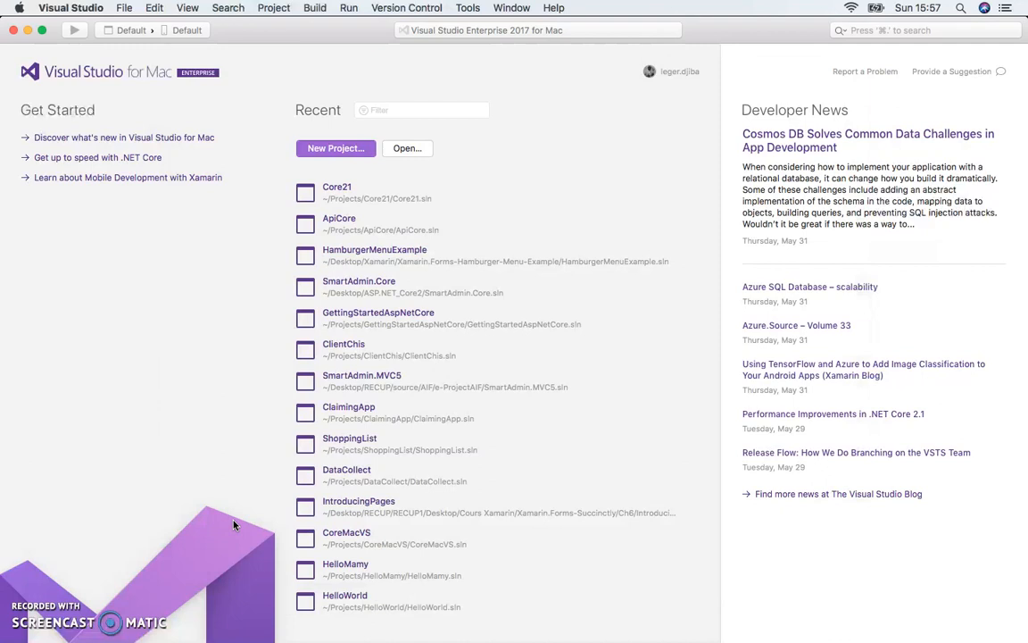